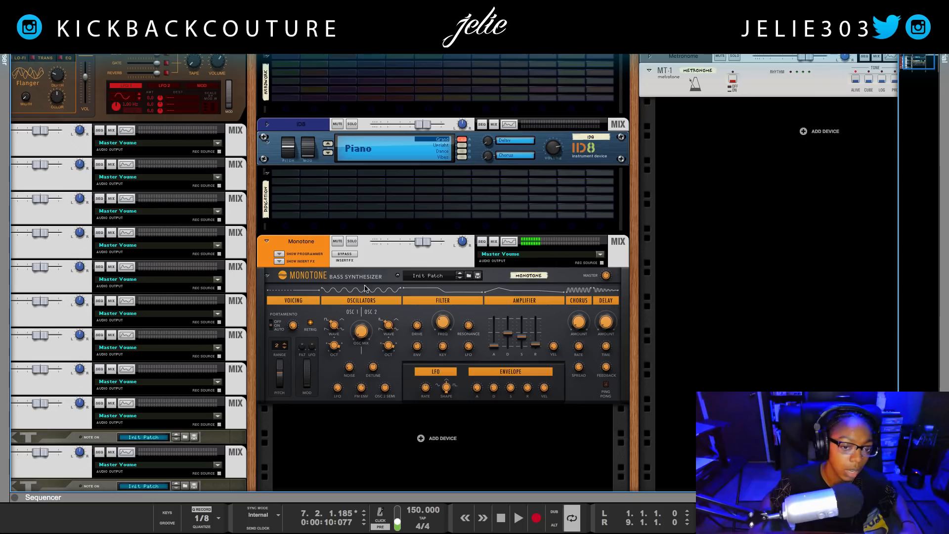
Reset the Monotone bass synthesizer and delete the Scream 4 distortion from its channel's insert effects.
right_click(365, 288)
click(393, 455)
click(280, 261)
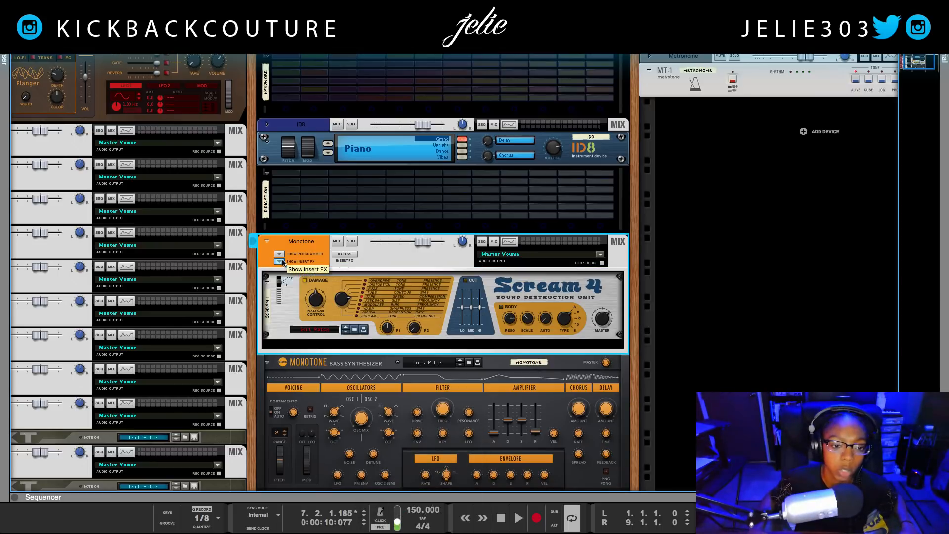
right_click(346, 289)
click(361, 295)
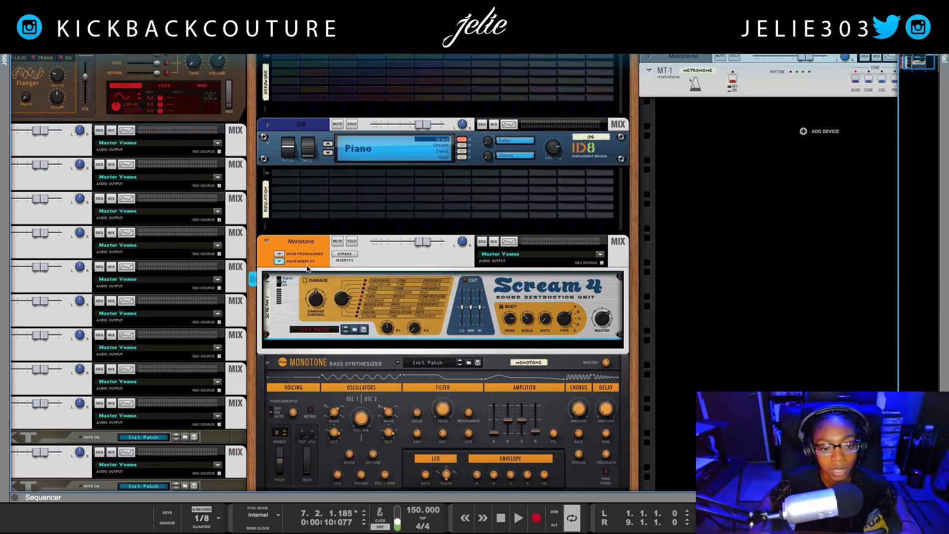
click(549, 185)
click(276, 263)
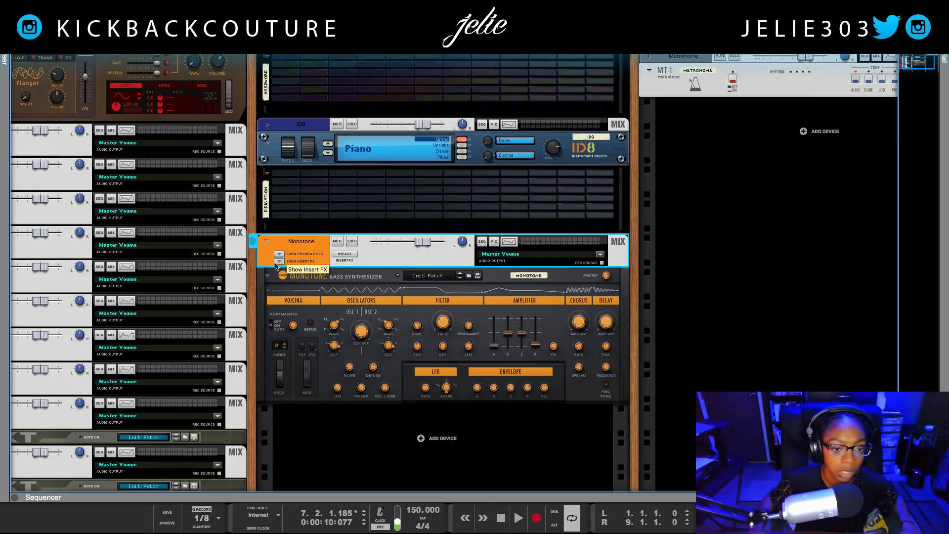
click(319, 443)
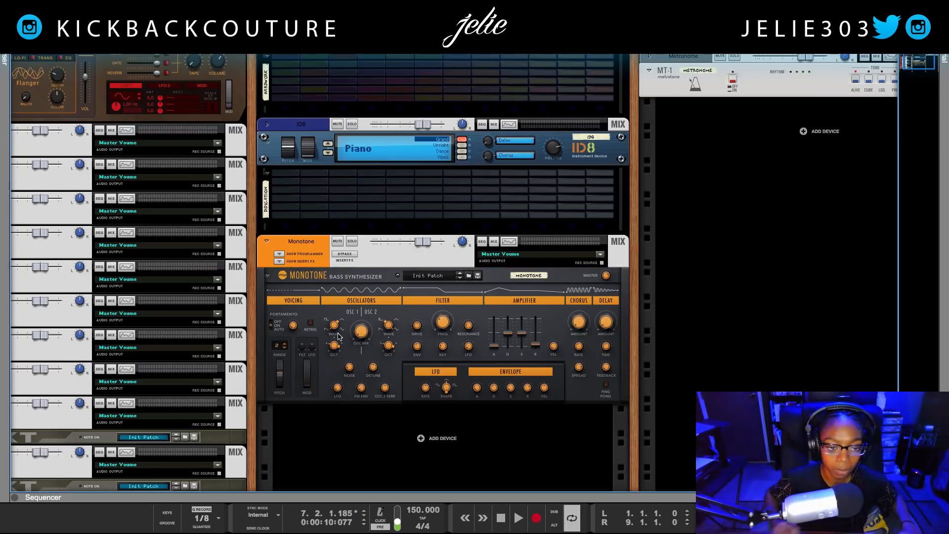
Audition the reset Monotone patch by playing the sequence, and return playback to the start of the song.
key(space)
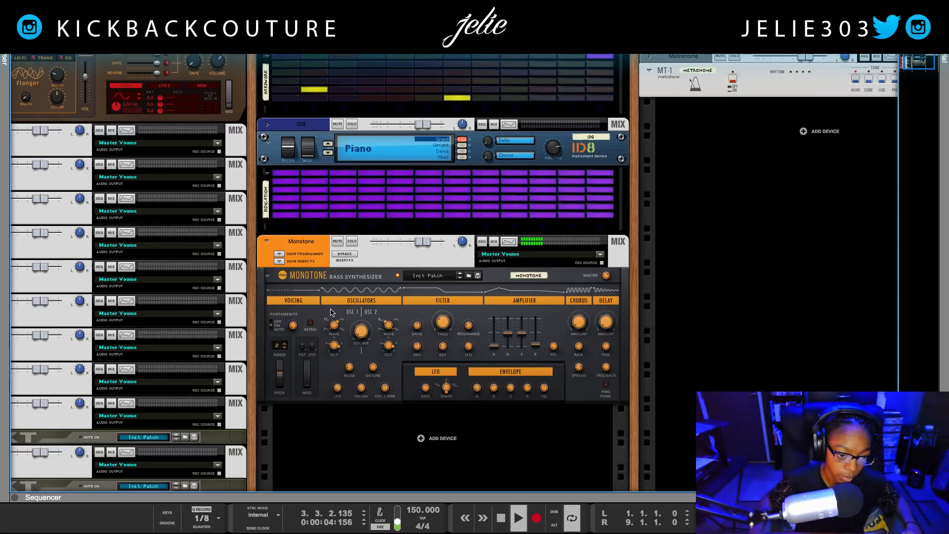
key(space)
key(shift+Return)
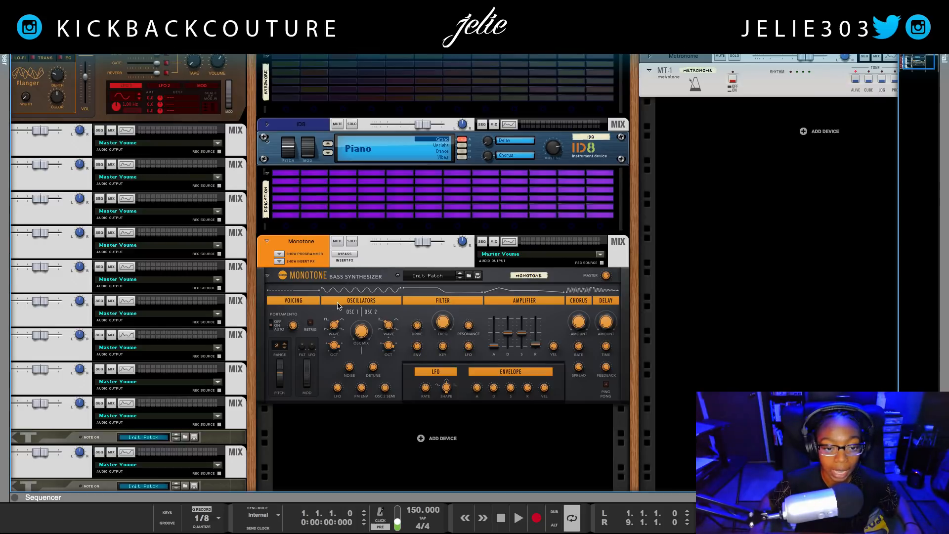
Turn on Retrig, set the Monotone's oscillator 1 wave to sine, and play the sequence to check the sound.
click(312, 324)
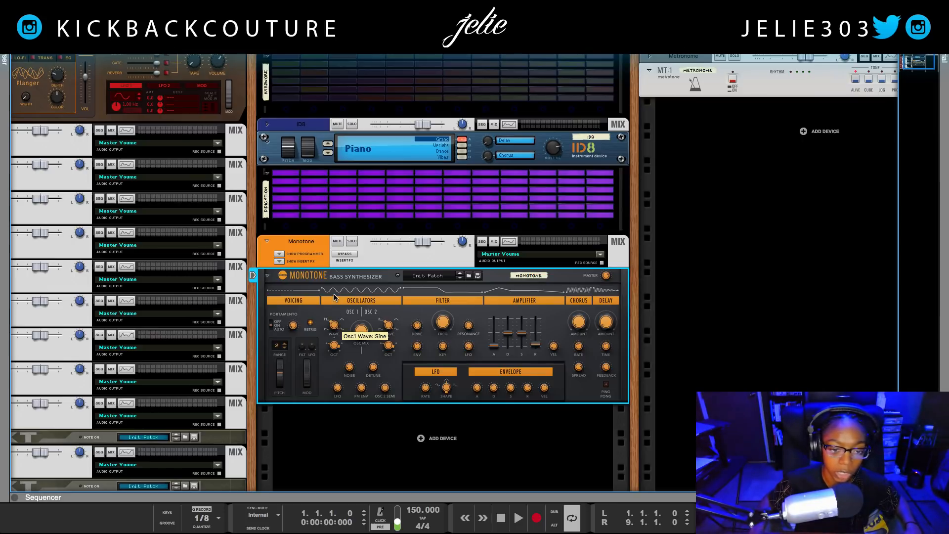
drag(333, 326, 340, 369)
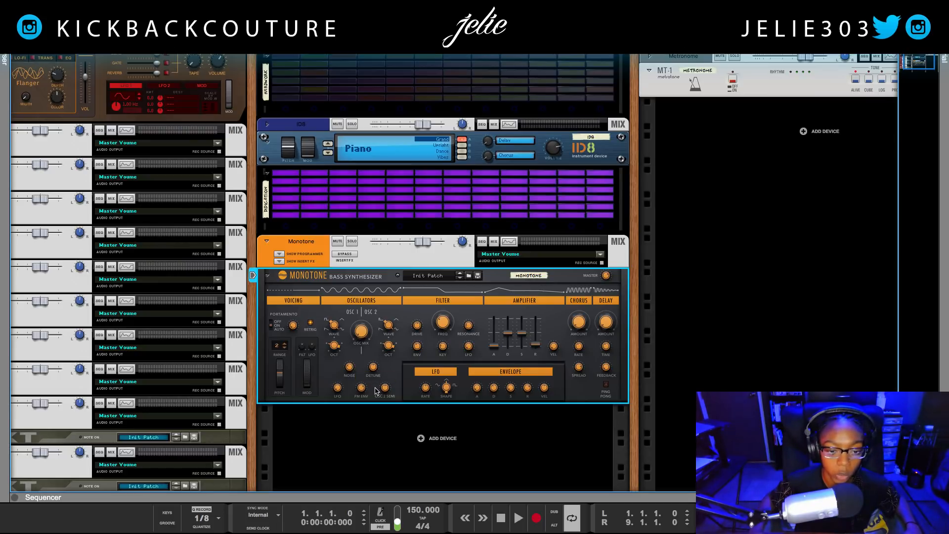
key(space)
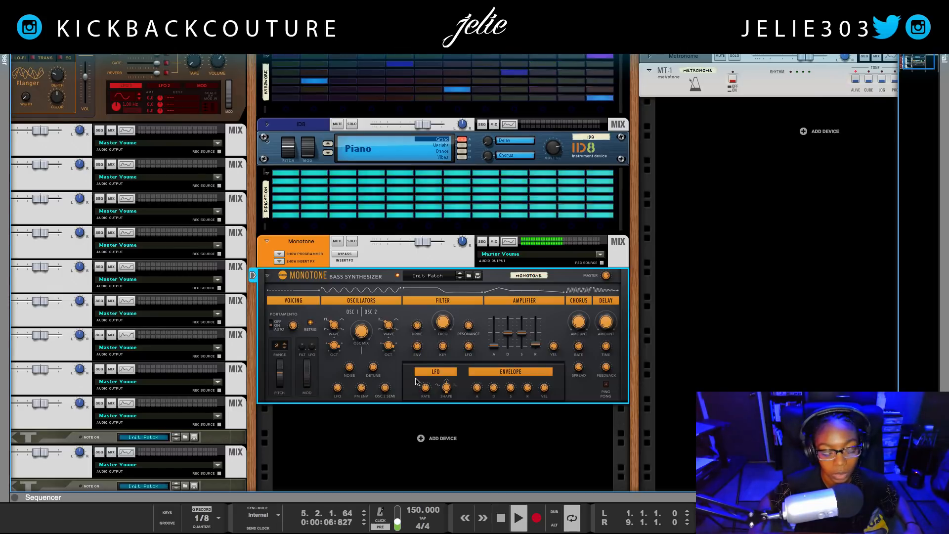
key(space)
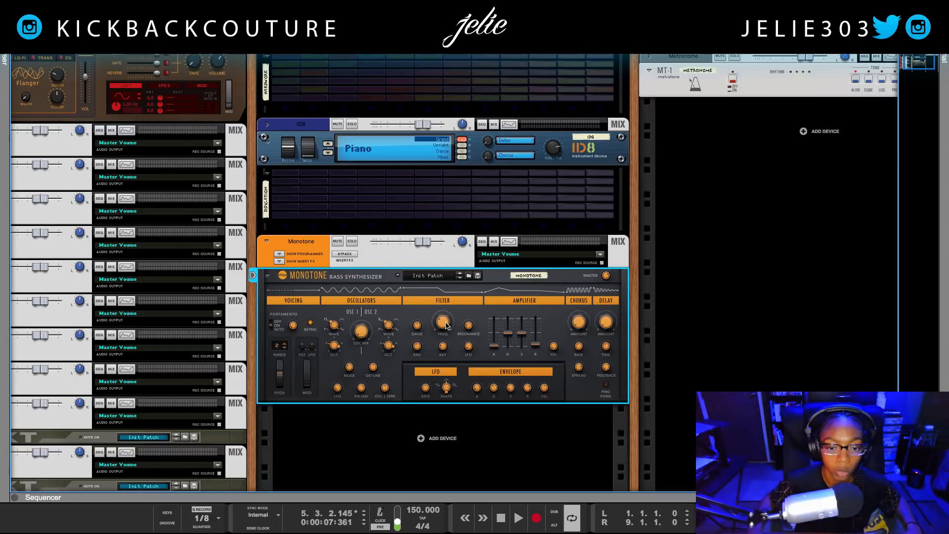
Set the Monotone's filter frequency to about 191.9 Hz while listening to the sequence.
mouse_move(446, 325)
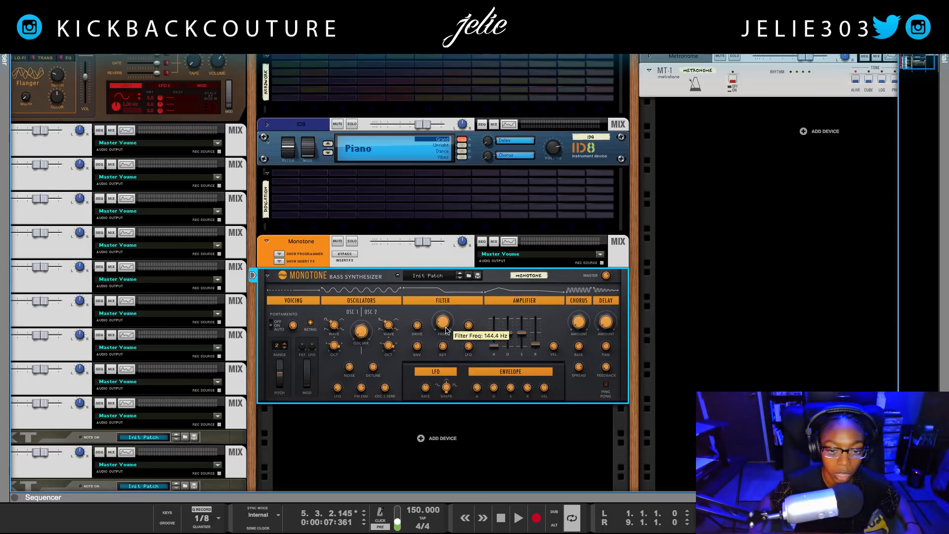
drag(446, 329, 447, 337)
key(space)
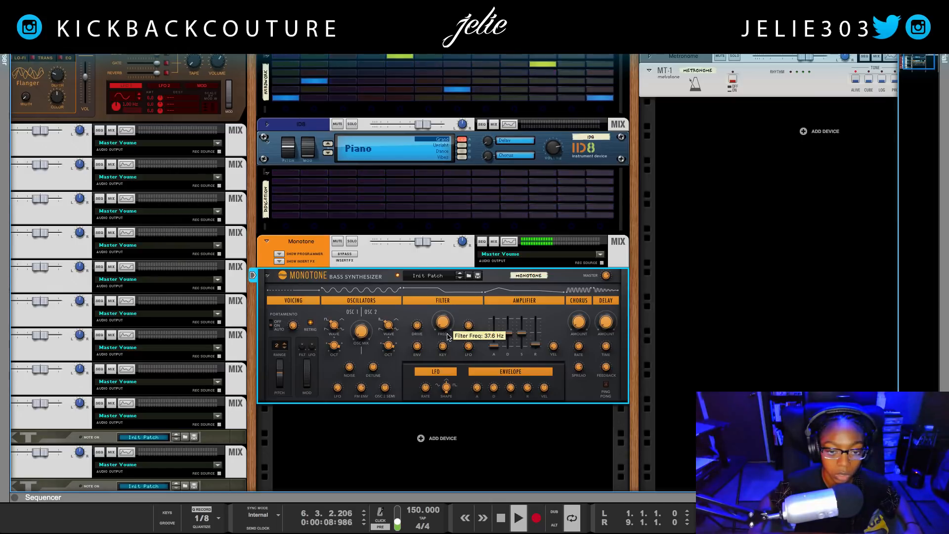
drag(447, 337, 443, 326)
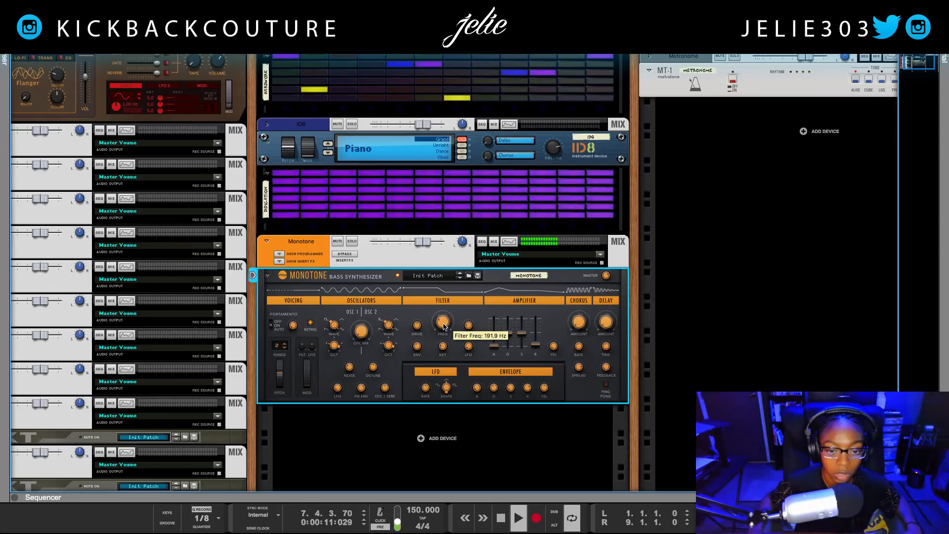
key(space)
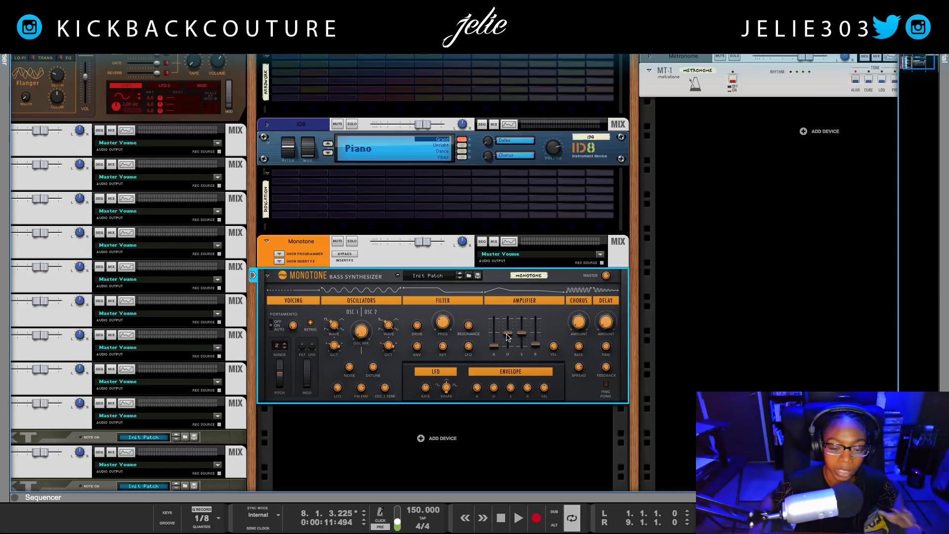
Set the Monotone's amplifier decay to about 2.07 s and its sustain to about 41.3 %.
mouse_move(510, 338)
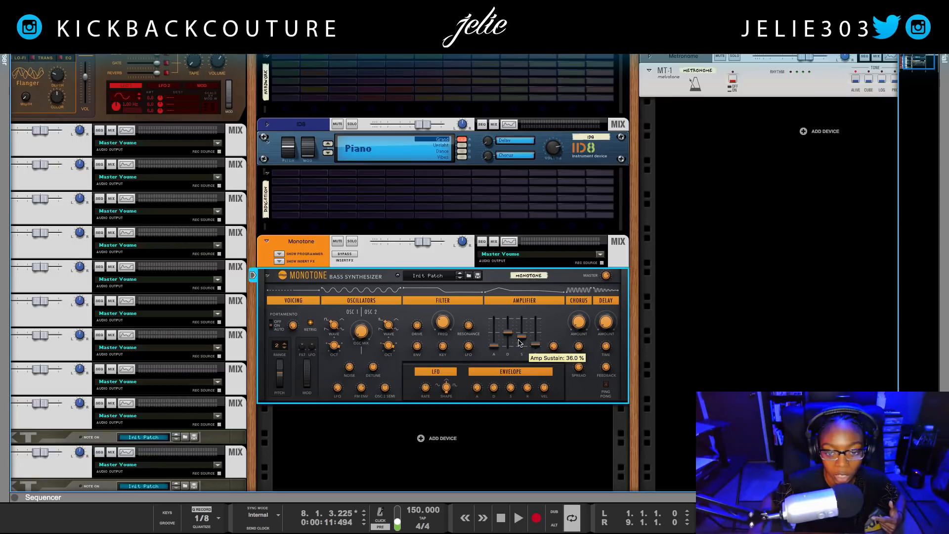
drag(510, 340, 512, 336)
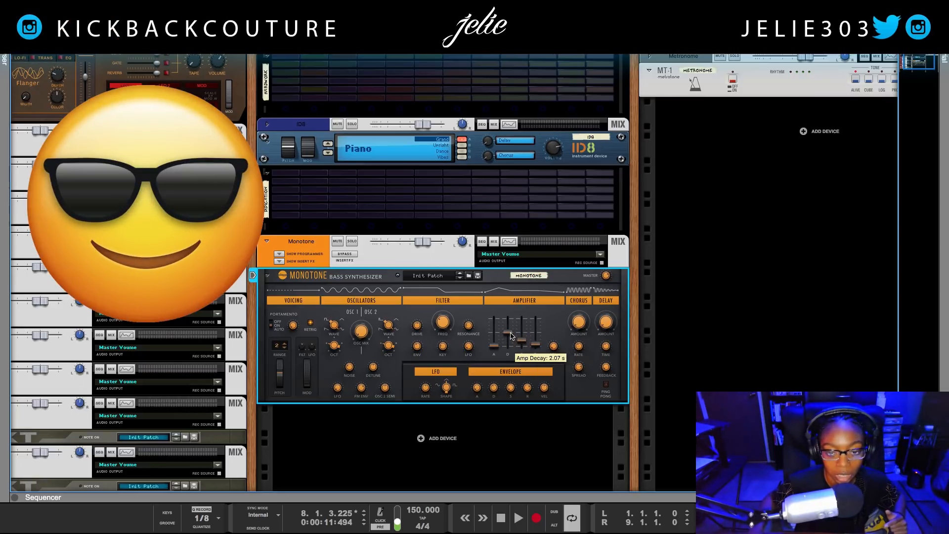
mouse_move(521, 345)
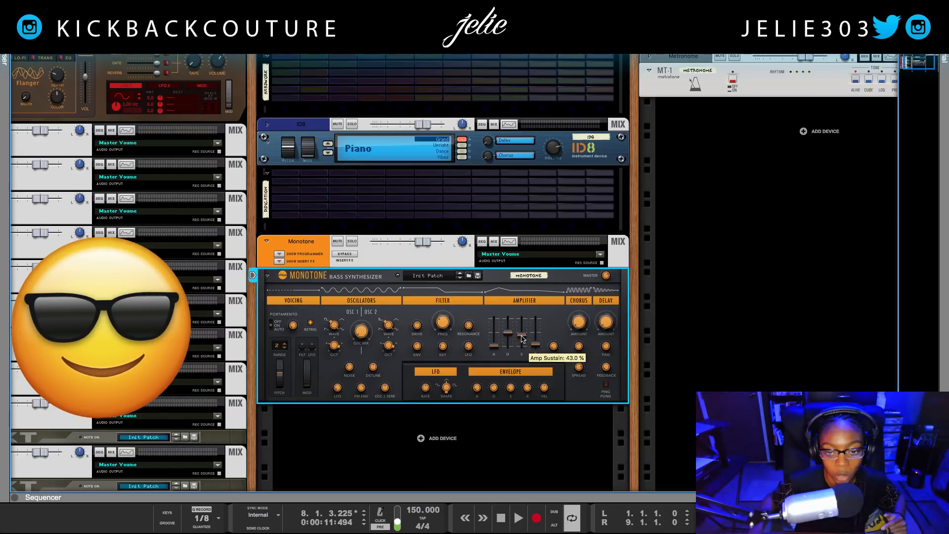
drag(522, 339, 523, 340)
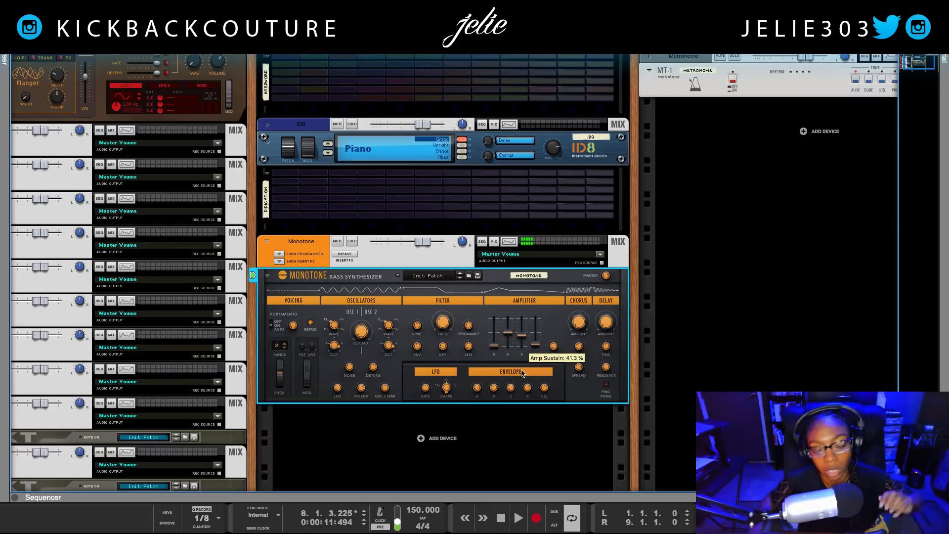
right_click(504, 426)
click(474, 478)
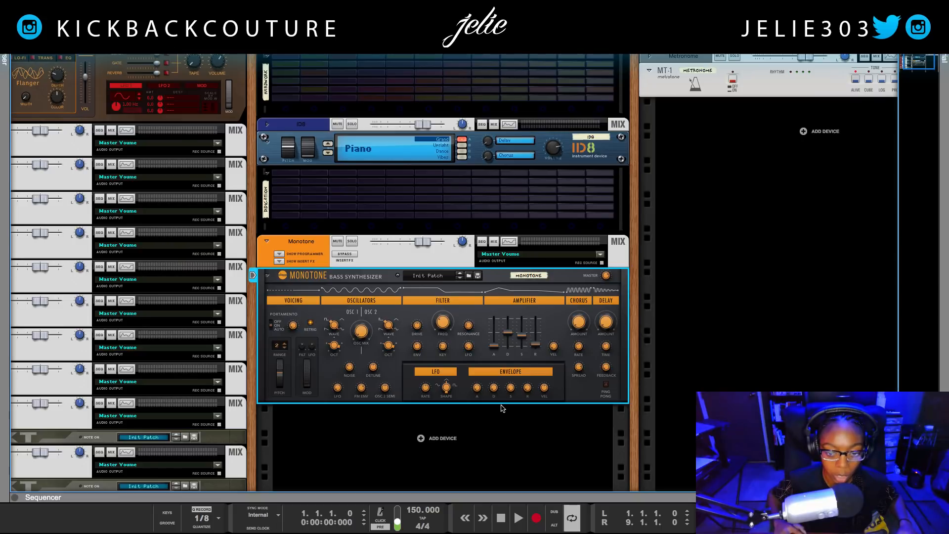
Adjust the filter envelope's decay, sustain and velocity during playback, and set its release to about 21 ms.
key(space)
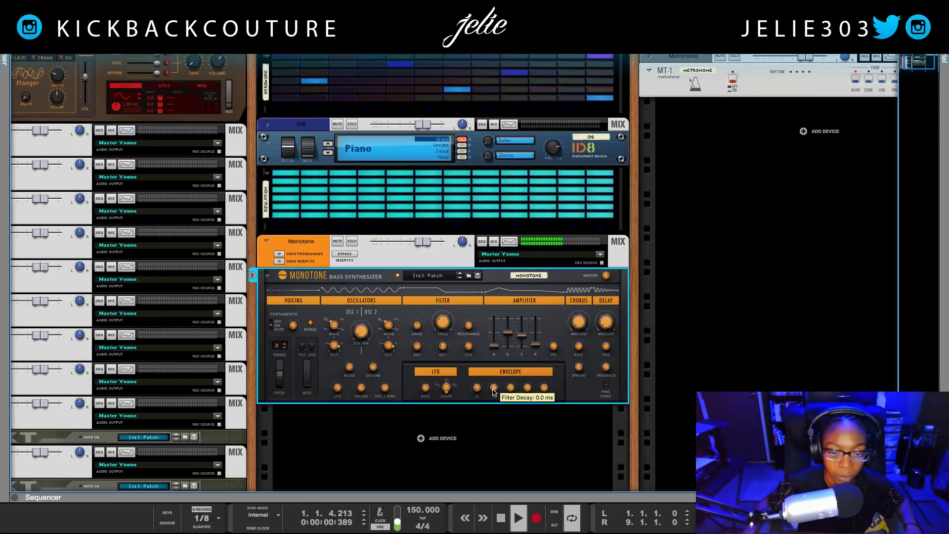
drag(496, 375, 509, 423)
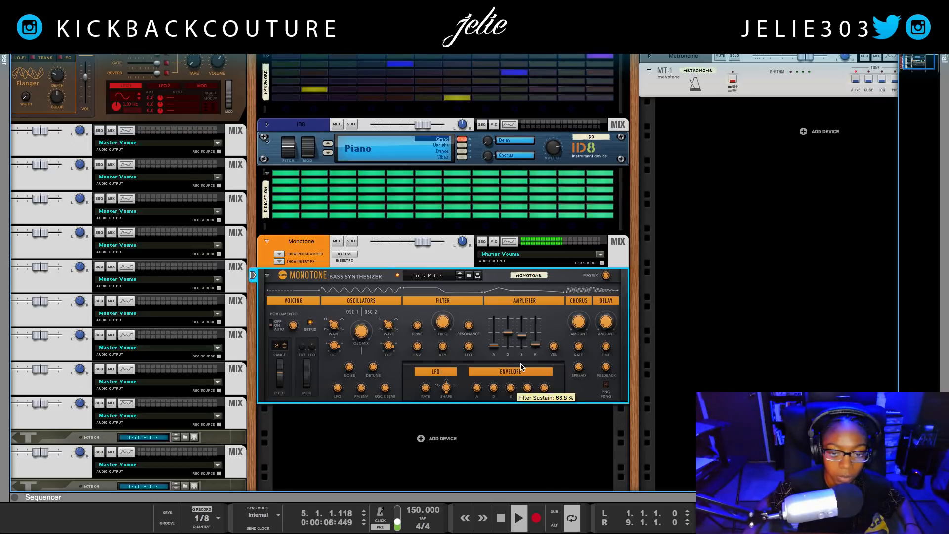
drag(521, 364, 517, 412)
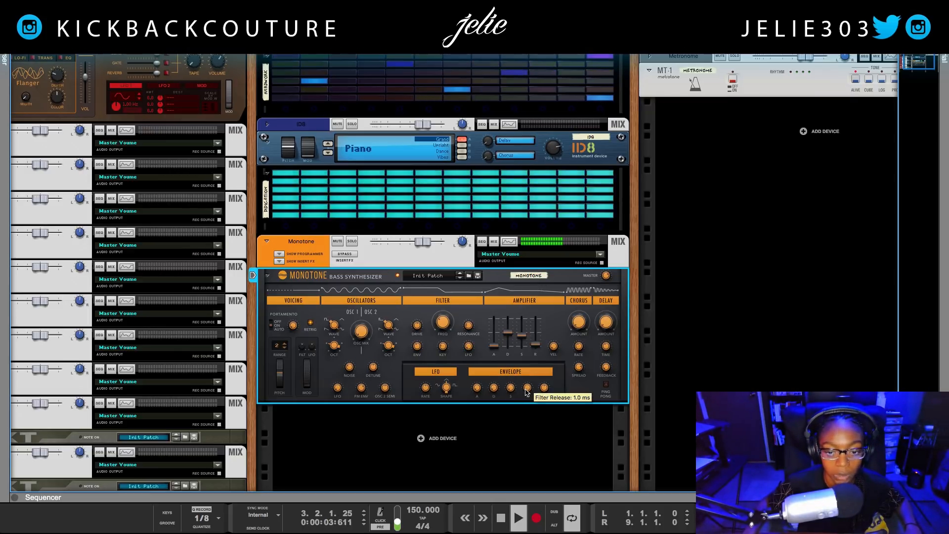
mouse_move(492, 388)
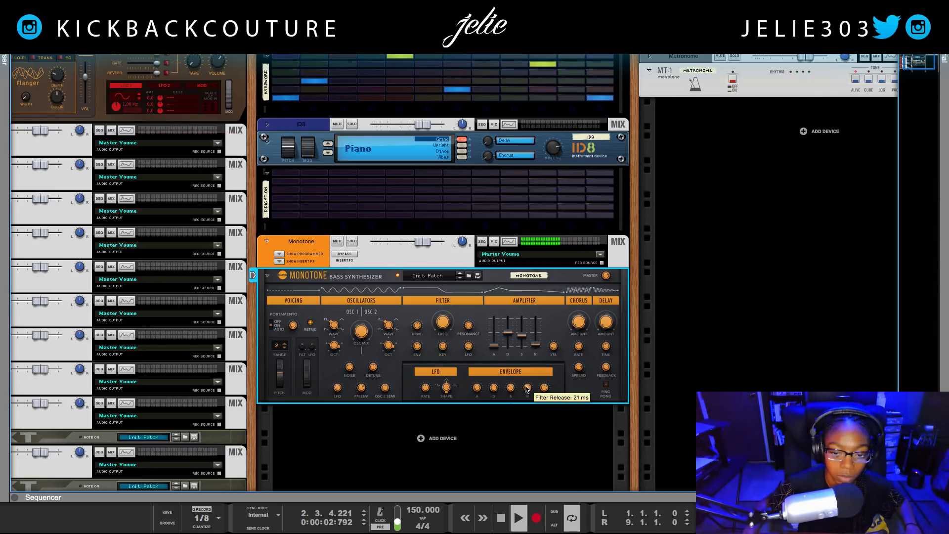
drag(525, 385, 512, 389)
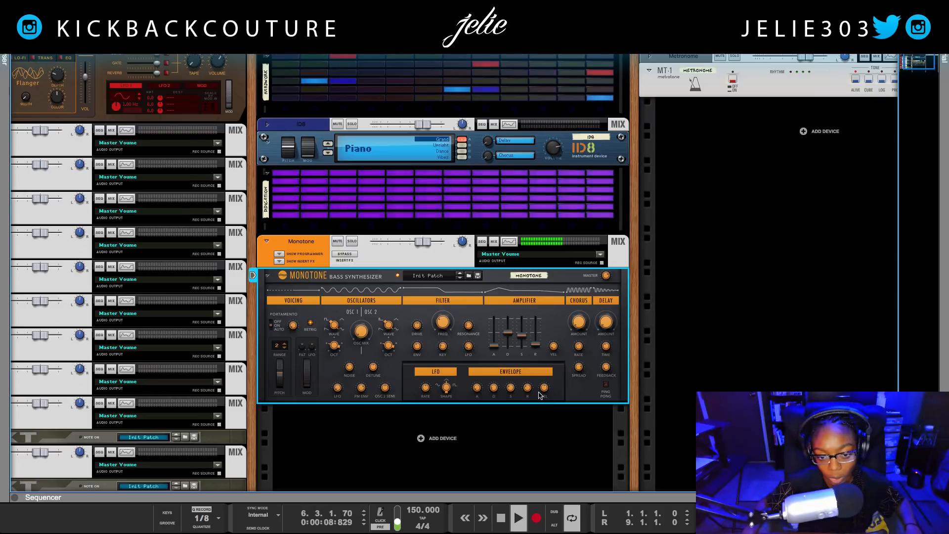
mouse_move(545, 396)
drag(545, 394, 543, 391)
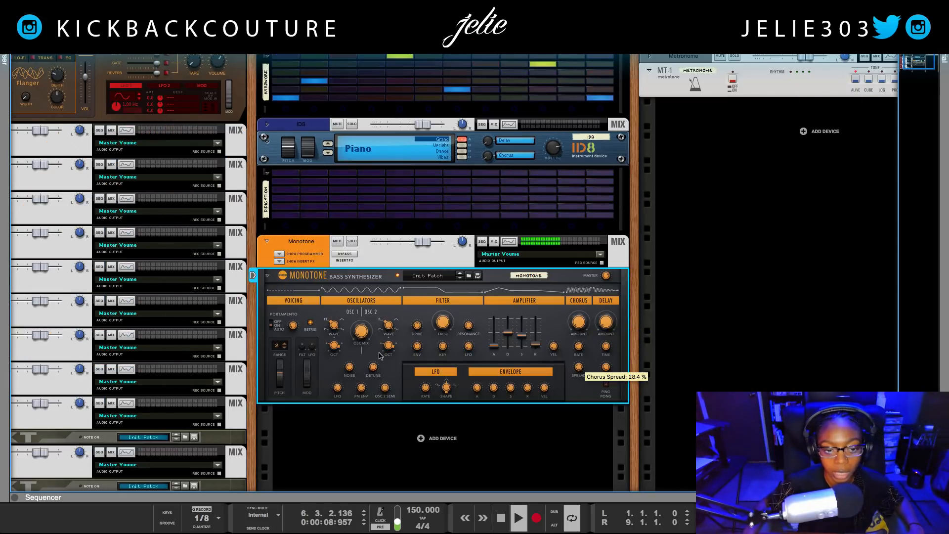
Add a Scream 4 Distortion effect to the Monotone channel's insert effects.
click(279, 261)
right_click(293, 279)
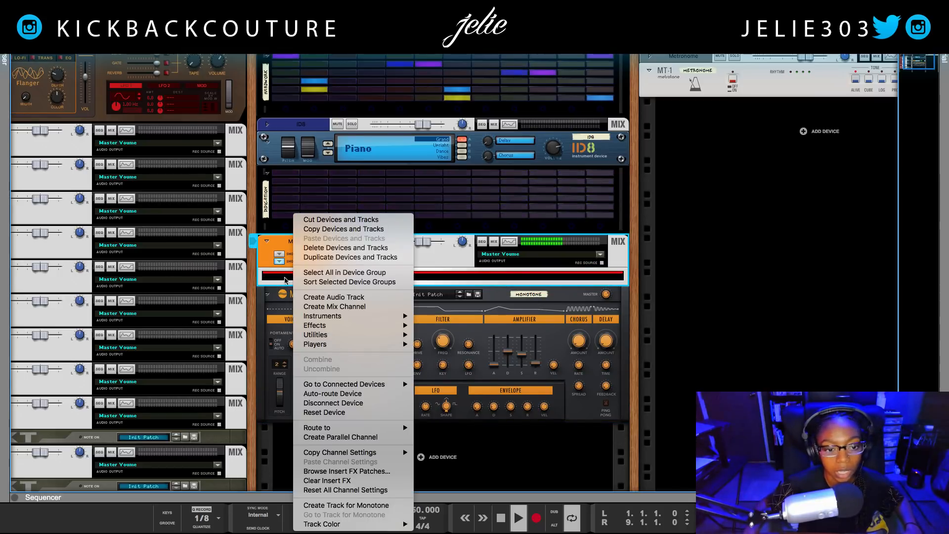
mouse_move(346, 326)
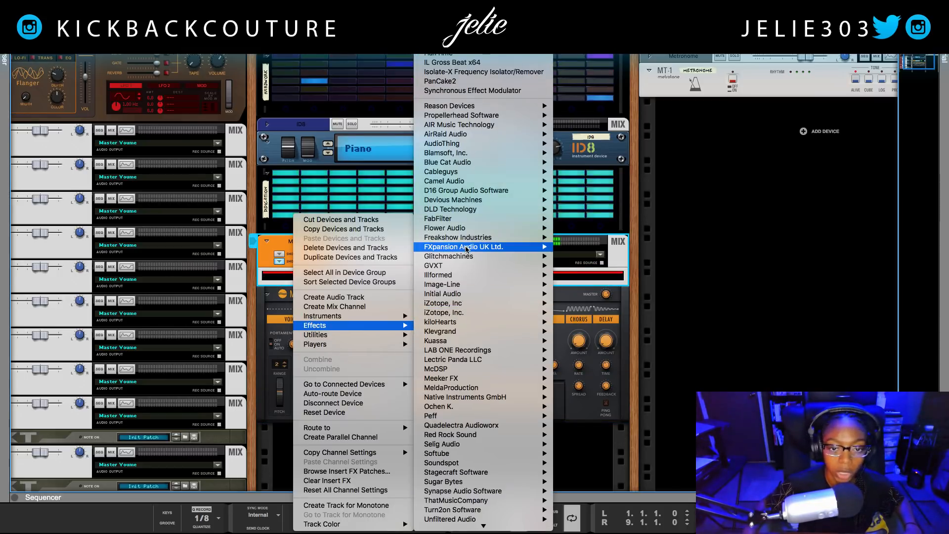
mouse_move(503, 109)
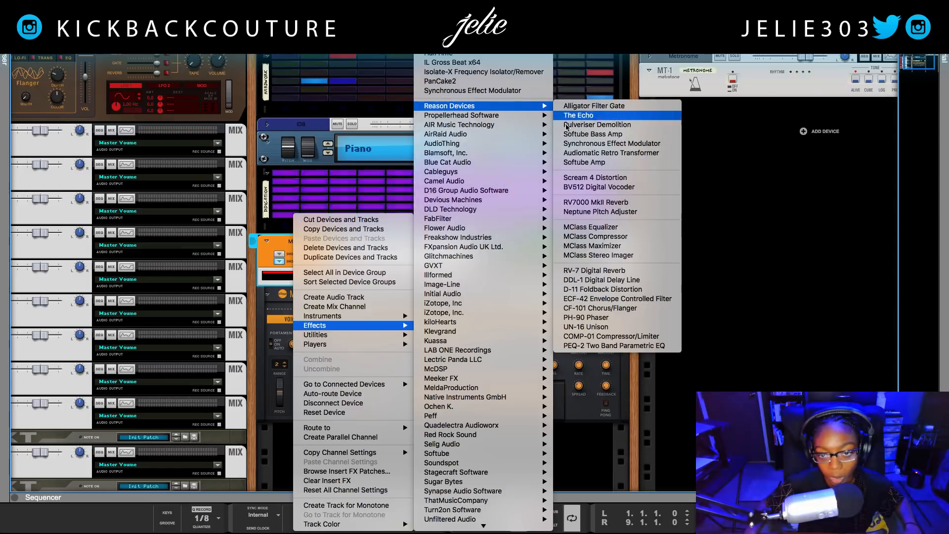
click(590, 178)
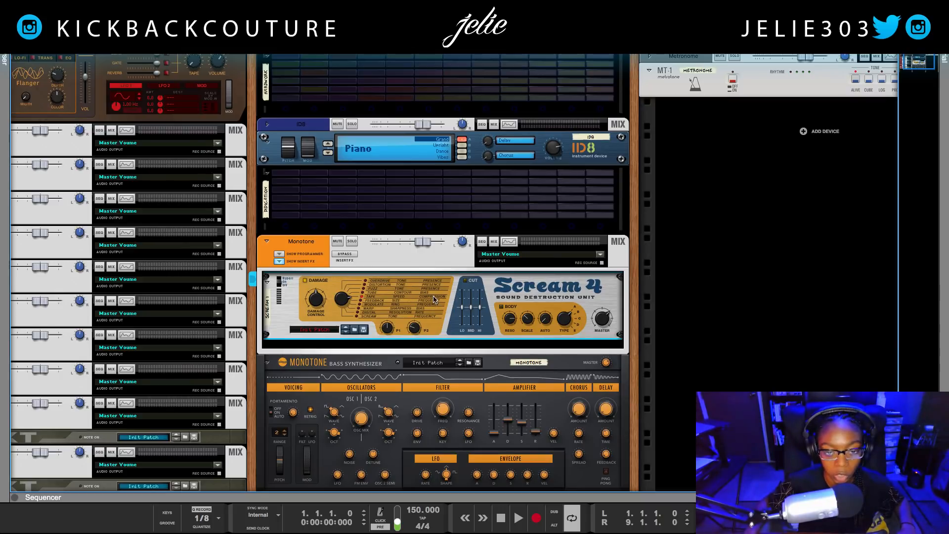
Play the sequence through Scream 4 and set the Monotone's master volume to about -3.3 dB.
mouse_move(415, 330)
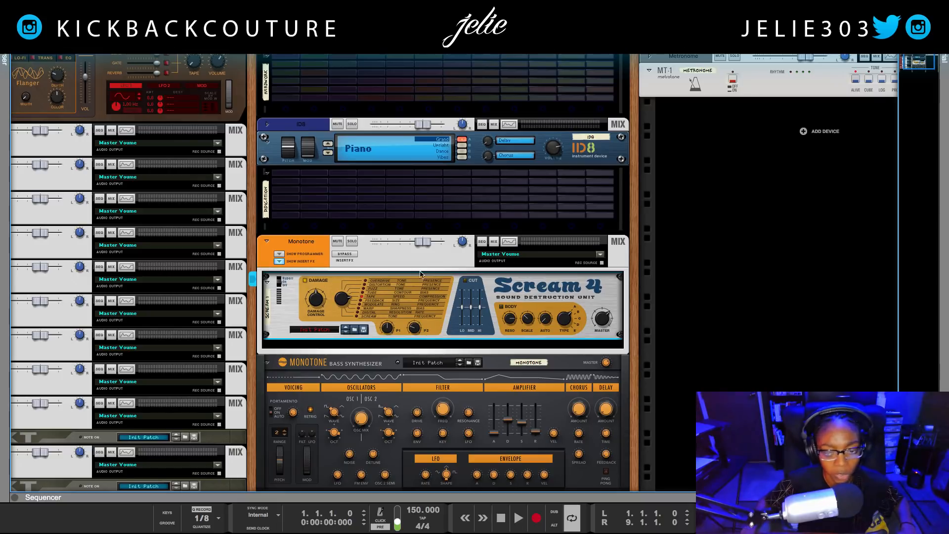
key(space)
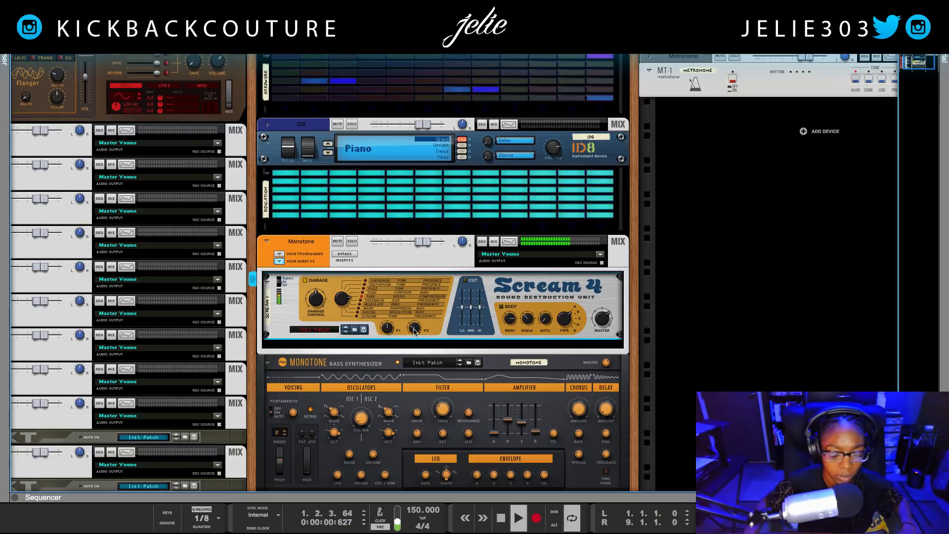
scroll(423, 329, down, 1)
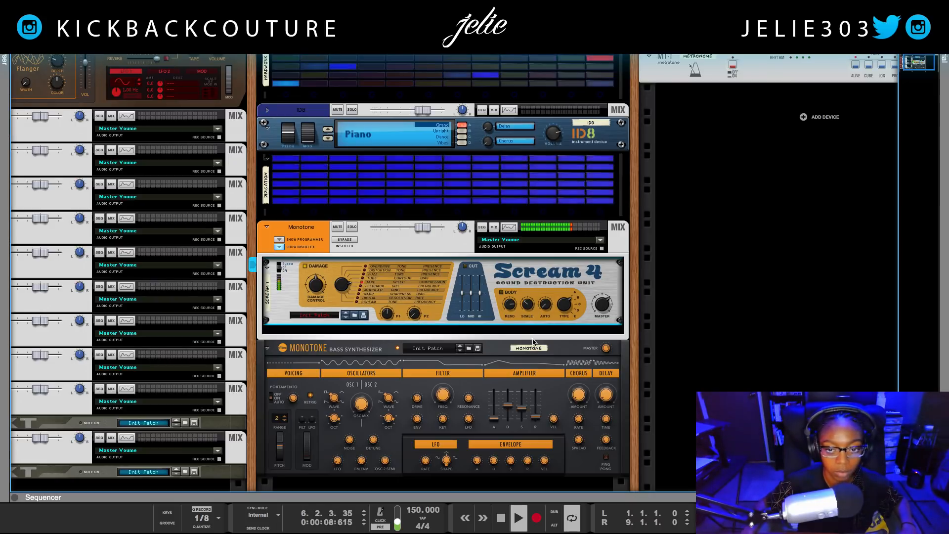
click(601, 355)
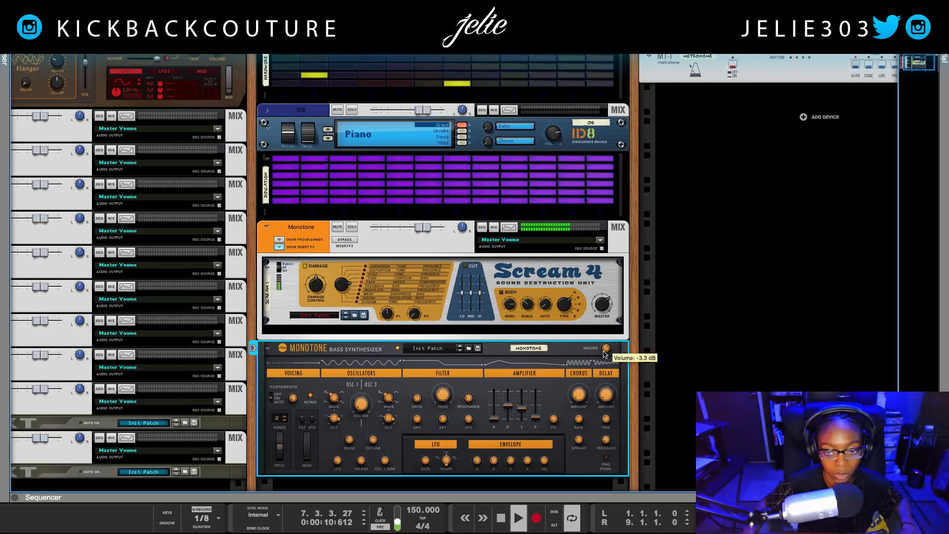
drag(602, 353, 602, 354)
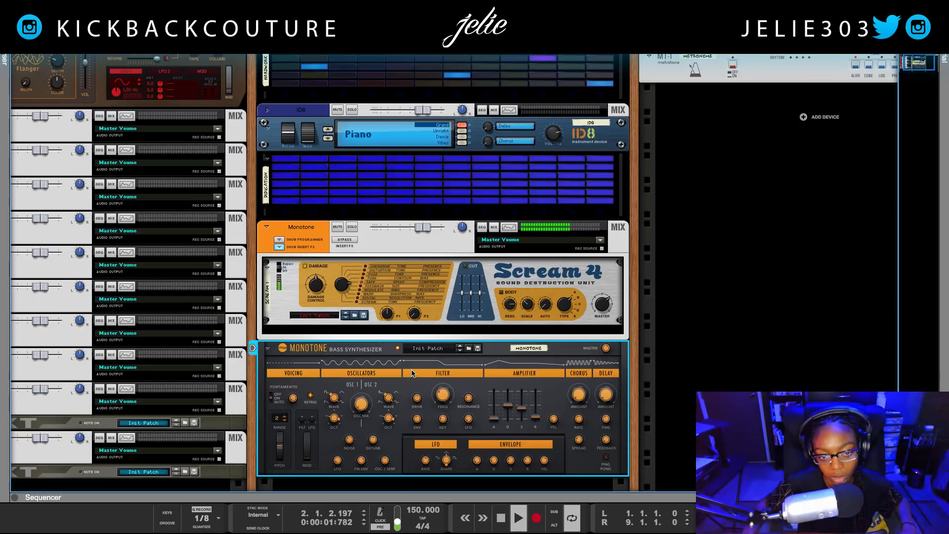
key(space)
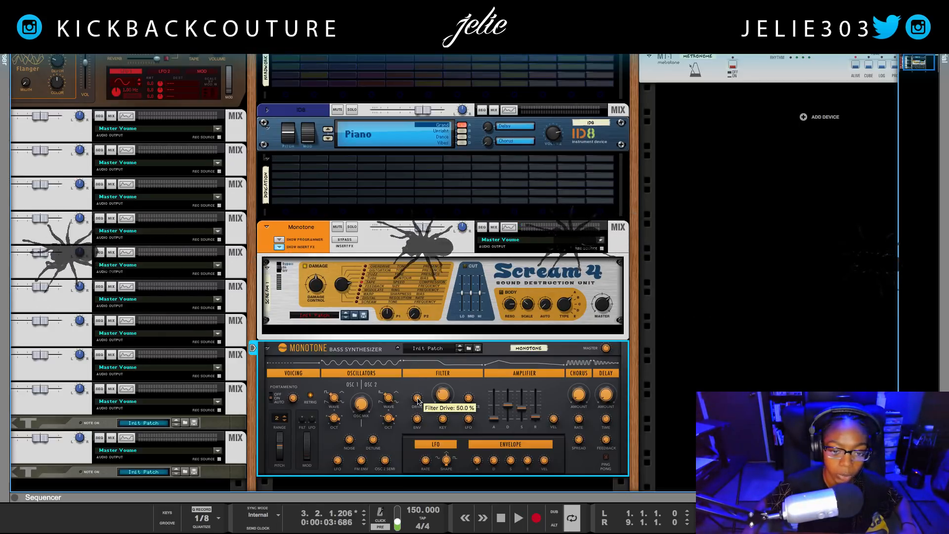
Play the sequence and set the Monotone's filter envelope decay to about 76 ms.
mouse_move(417, 402)
key(space)
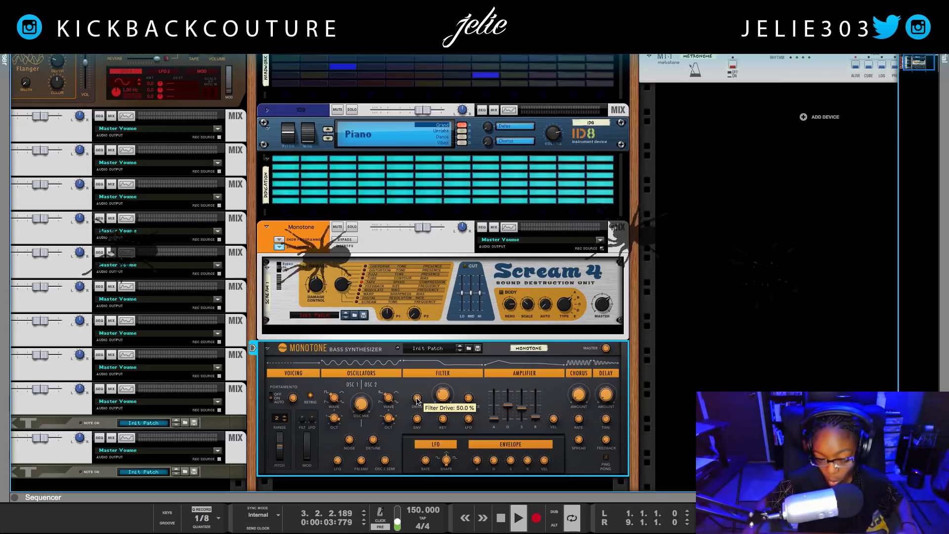
scroll(417, 398, up, 2)
scroll(417, 398, up, 8)
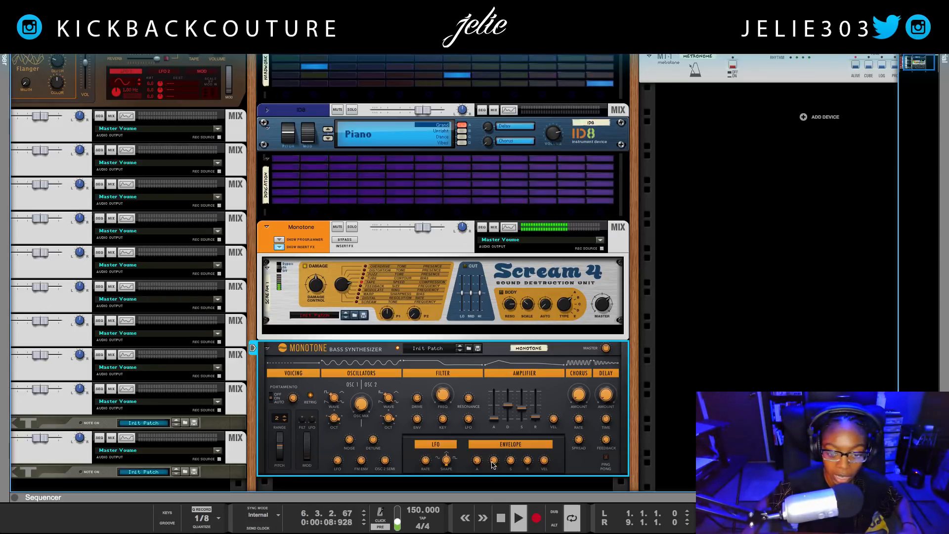
mouse_move(496, 462)
drag(496, 465, 497, 468)
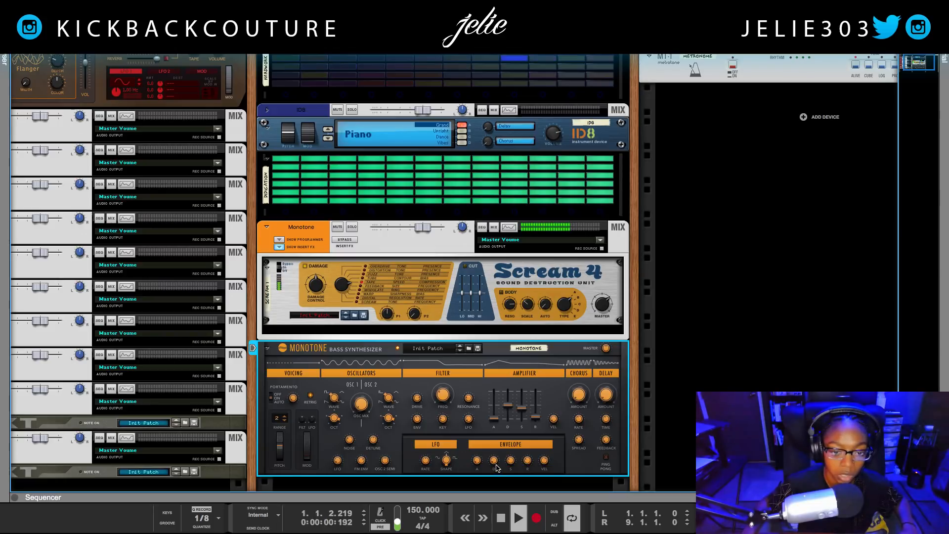
mouse_move(496, 421)
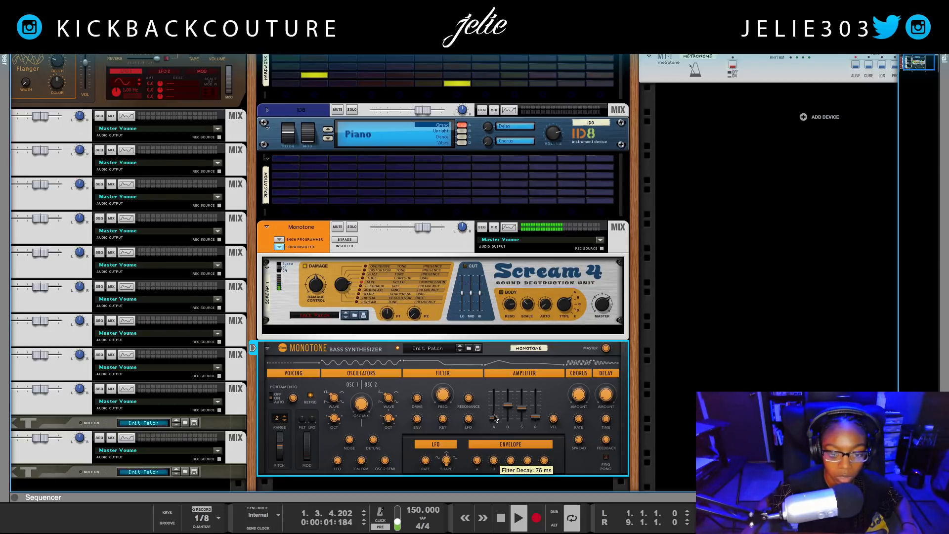
drag(495, 420, 495, 420)
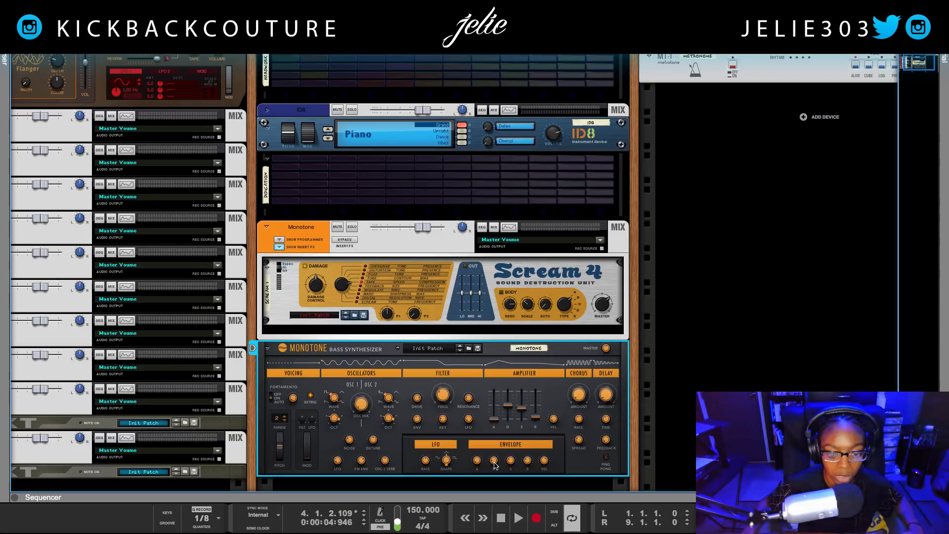
mouse_move(496, 460)
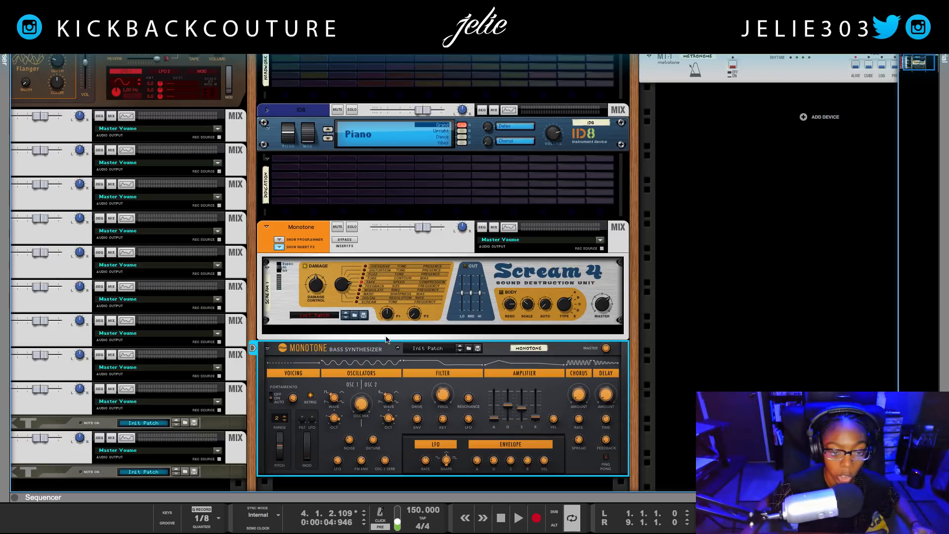
Add a Pulveriser Demolition effect after Scream 4 in the Monotone channel's insert effects.
right_click(349, 330)
mouse_move(393, 325)
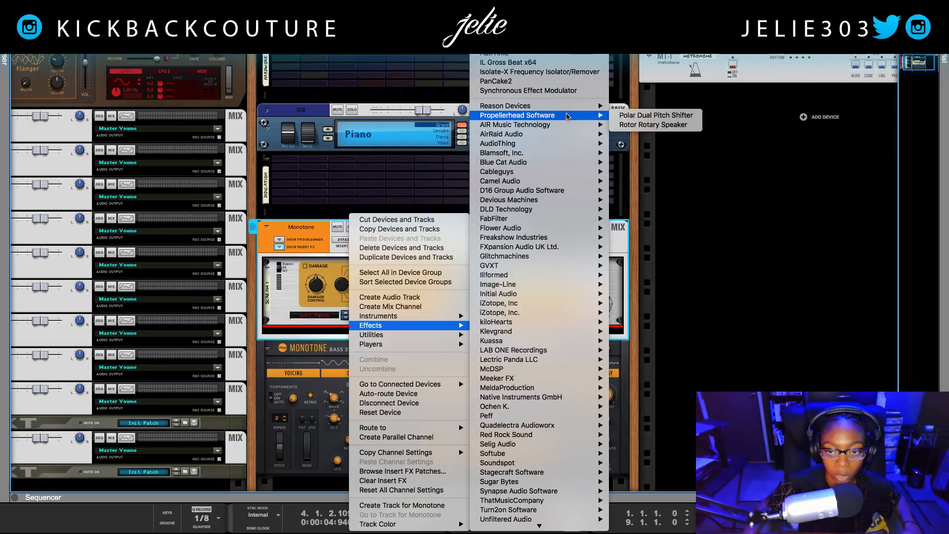
mouse_move(564, 108)
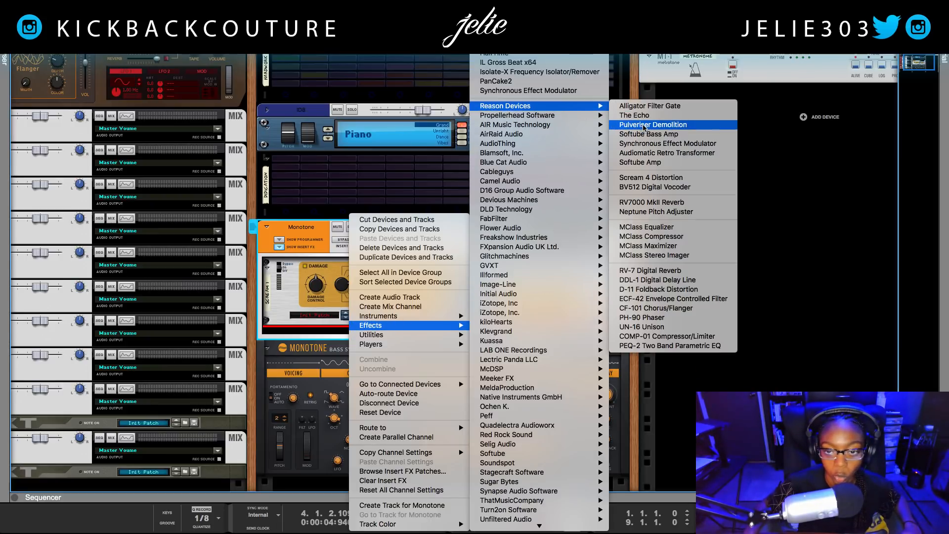
click(642, 125)
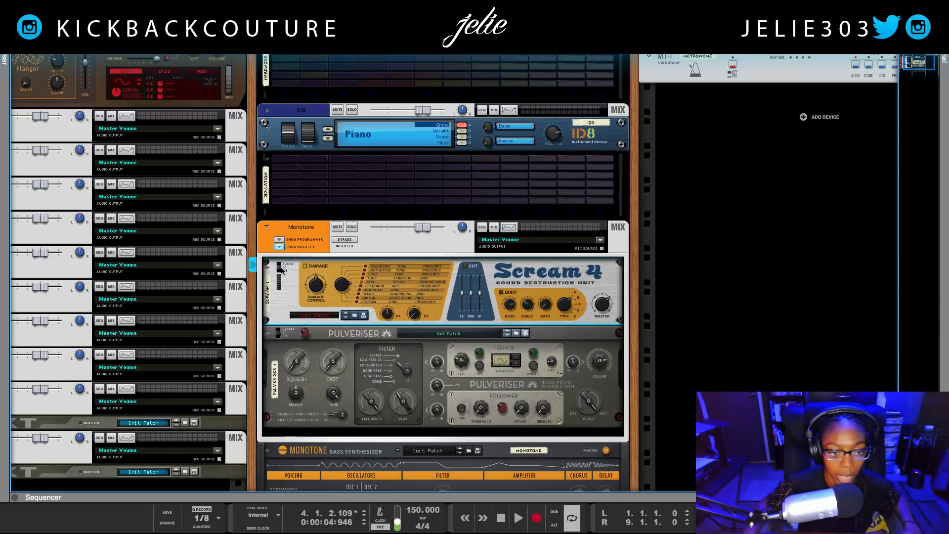
scroll(466, 442, down, 5)
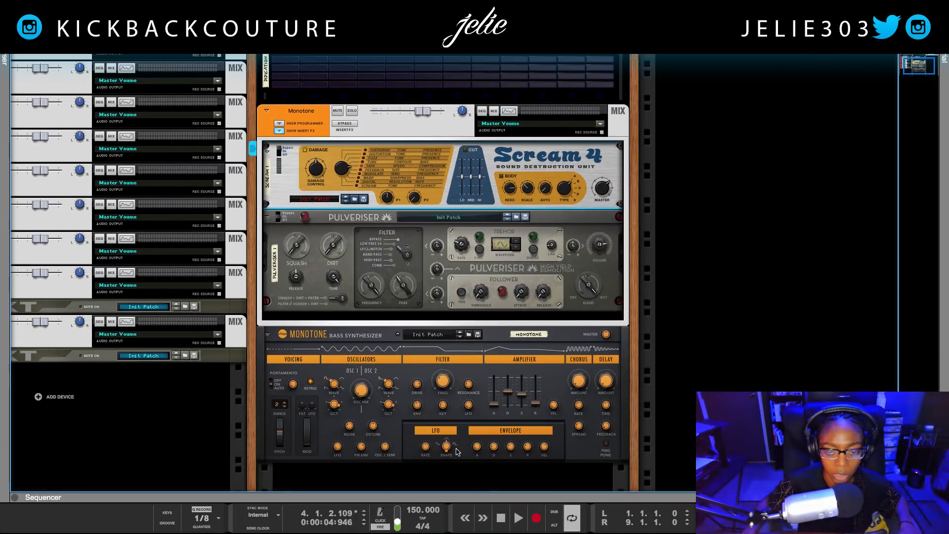
Play the sequence and adjust the Pulveriser's Squash and Dirt by ear, trying Dirt at 100%.
click(479, 452)
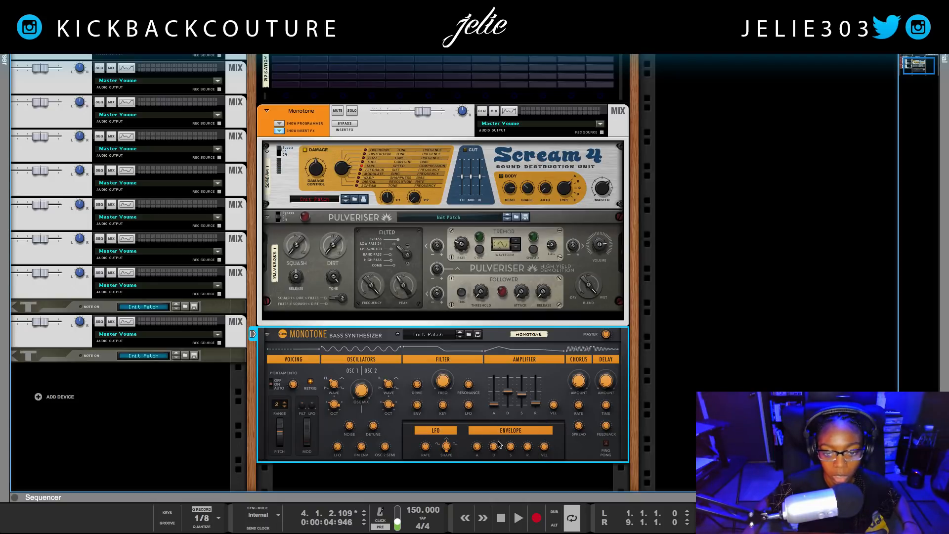
key(space)
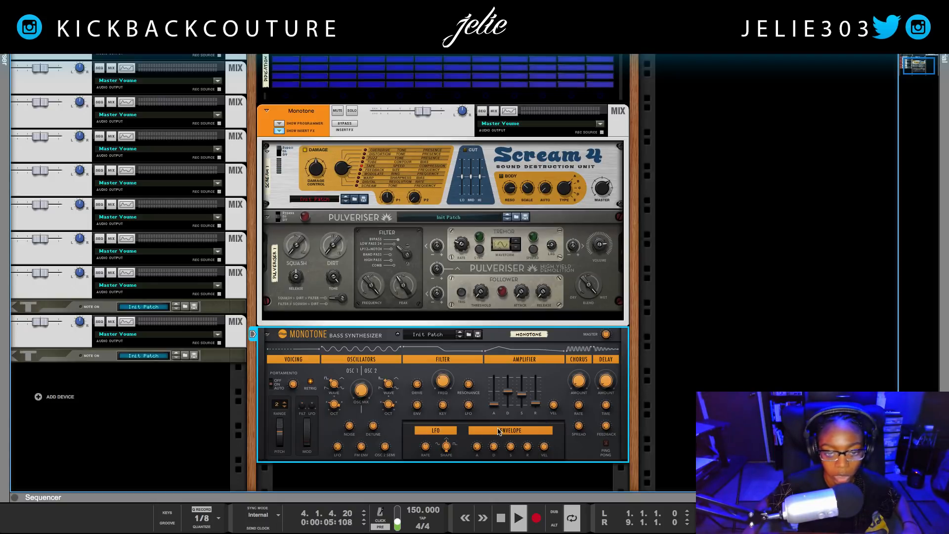
click(306, 238)
drag(307, 234, 343, 243)
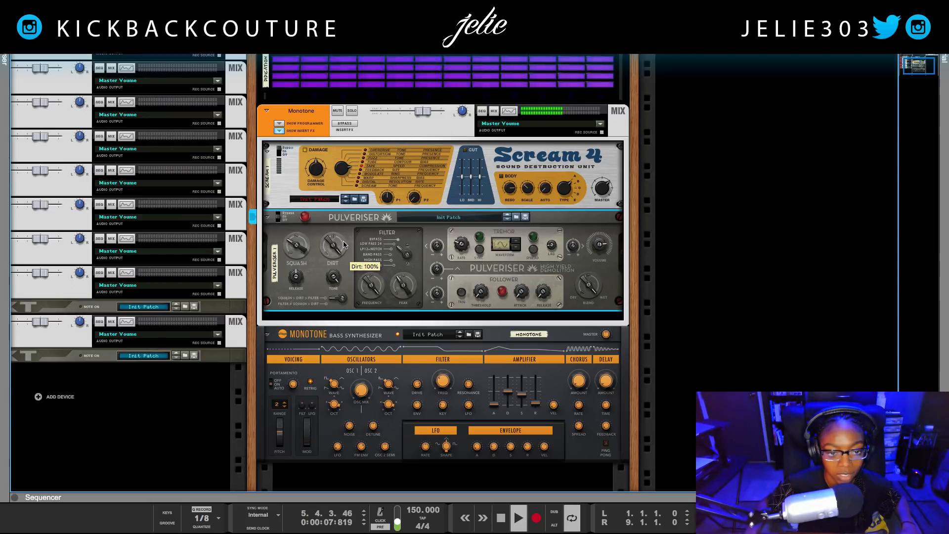
drag(337, 251, 337, 286)
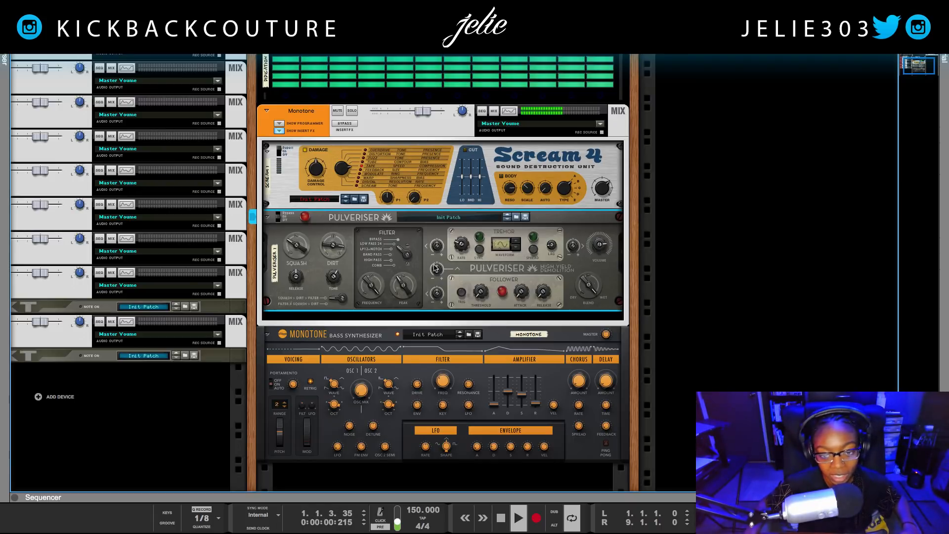
Stop playback and add a Softube Bass Amp after the Pulveriser in the insert effects.
right_click(368, 317)
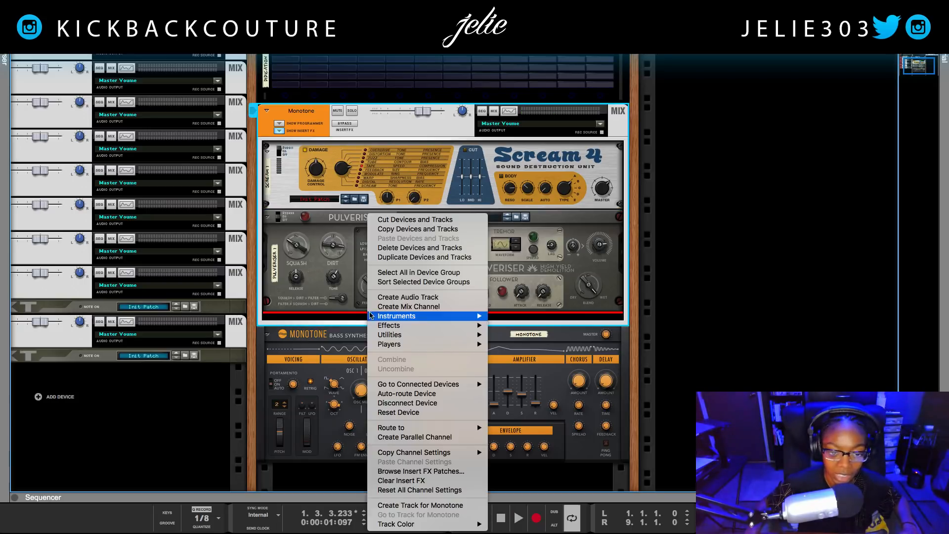
mouse_move(387, 314)
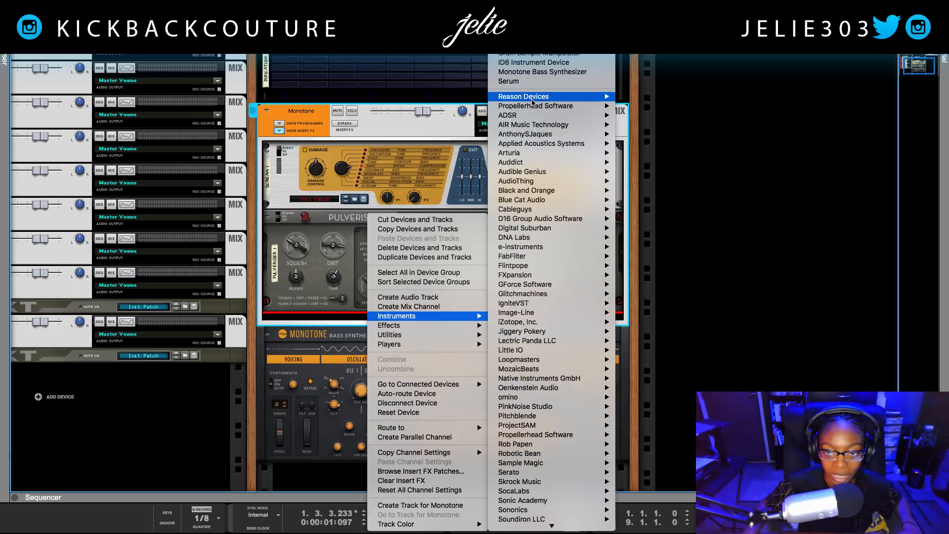
mouse_move(533, 102)
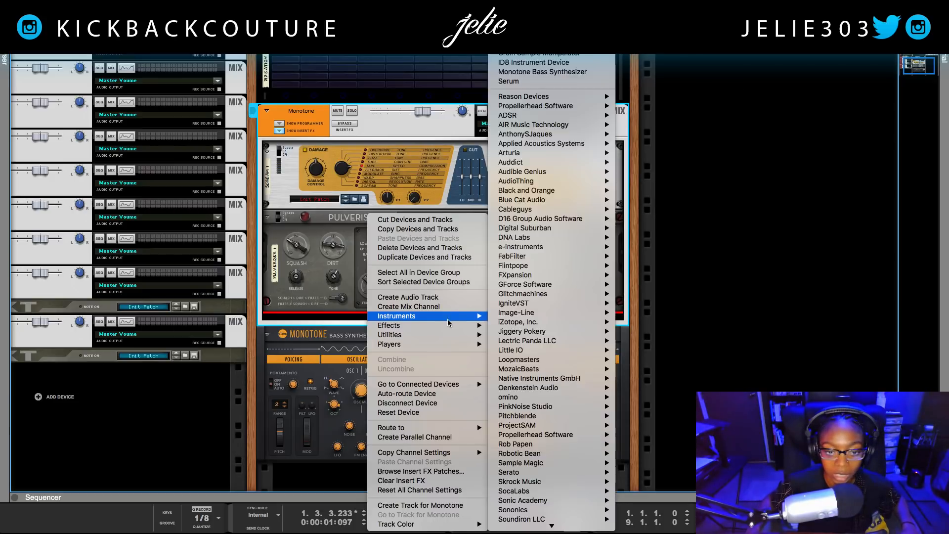
mouse_move(455, 325)
mouse_move(618, 108)
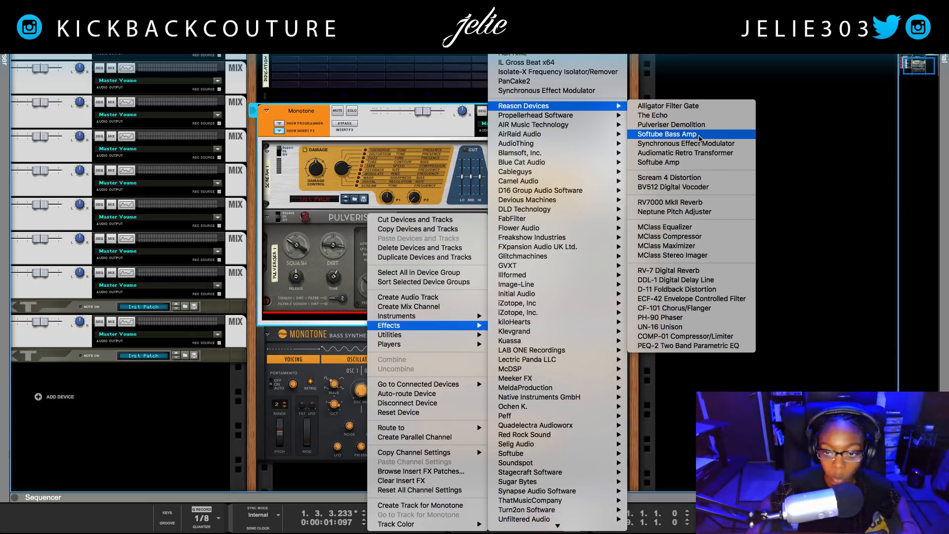
click(667, 134)
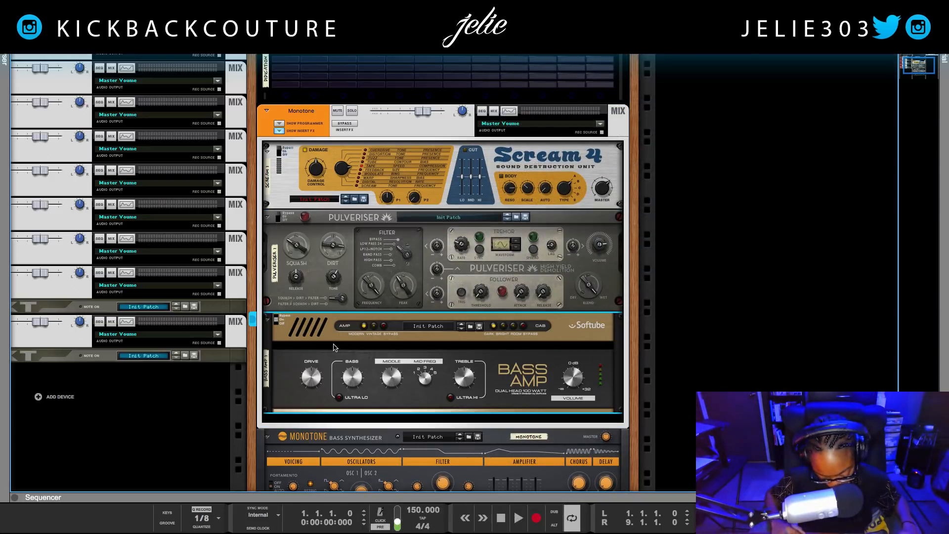
During playback, enable the Bass Amp's Ultra Lo and compare its Bright and Room cabinets, settling on Dark.
key(space)
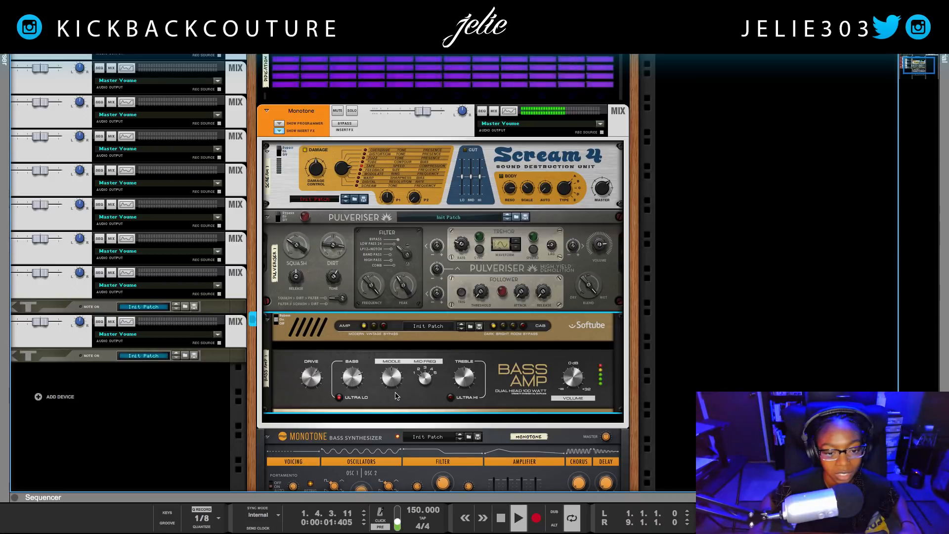
click(373, 330)
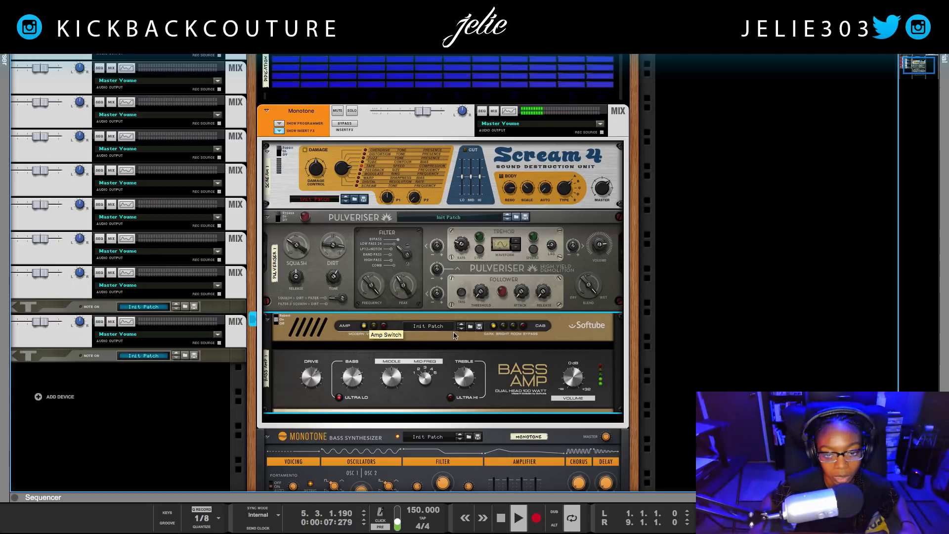
click(505, 327)
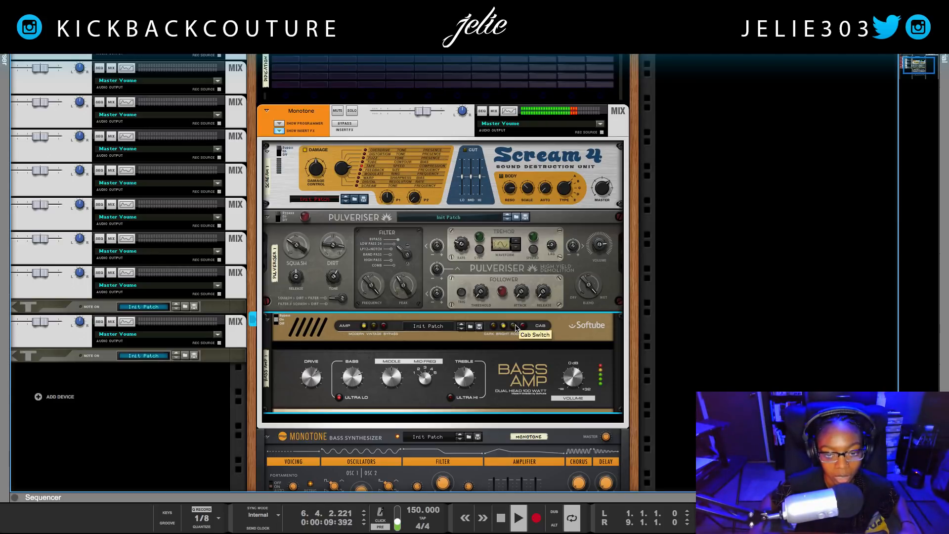
click(515, 327)
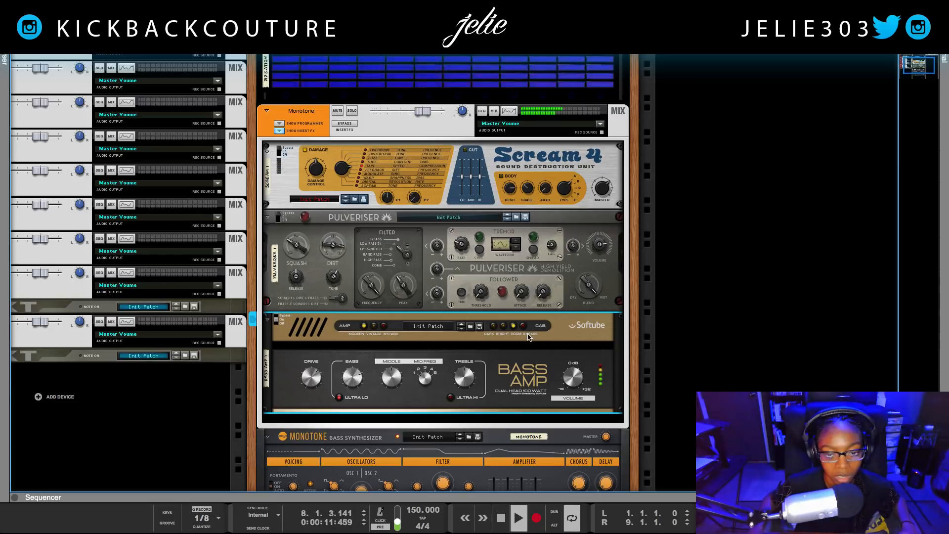
click(495, 326)
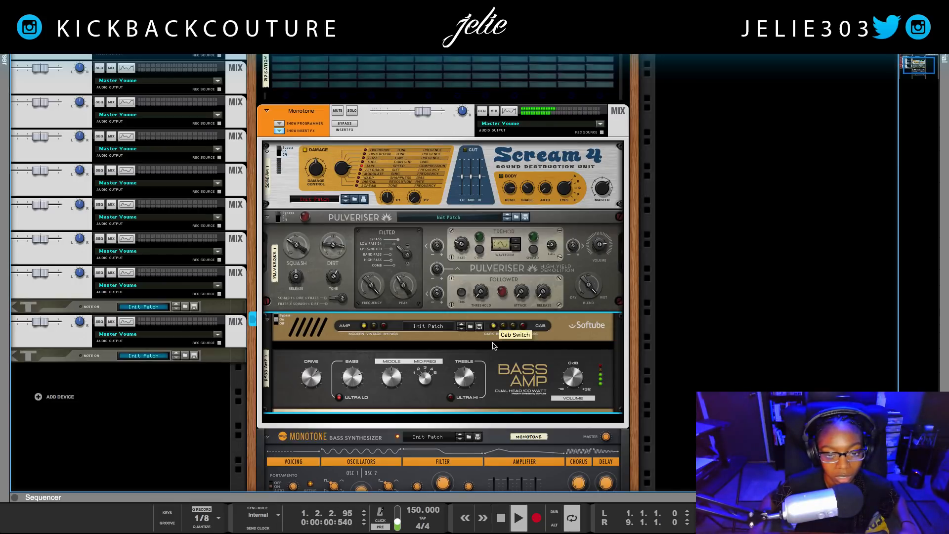
Adjust the Bass Amp's treble, enable Ultra Hi, and set Mid Freq to 2 and Middle to about 4.1.
mouse_move(465, 384)
mouse_down()
mouse_move(464, 409)
mouse_move(457, 379)
mouse_up()
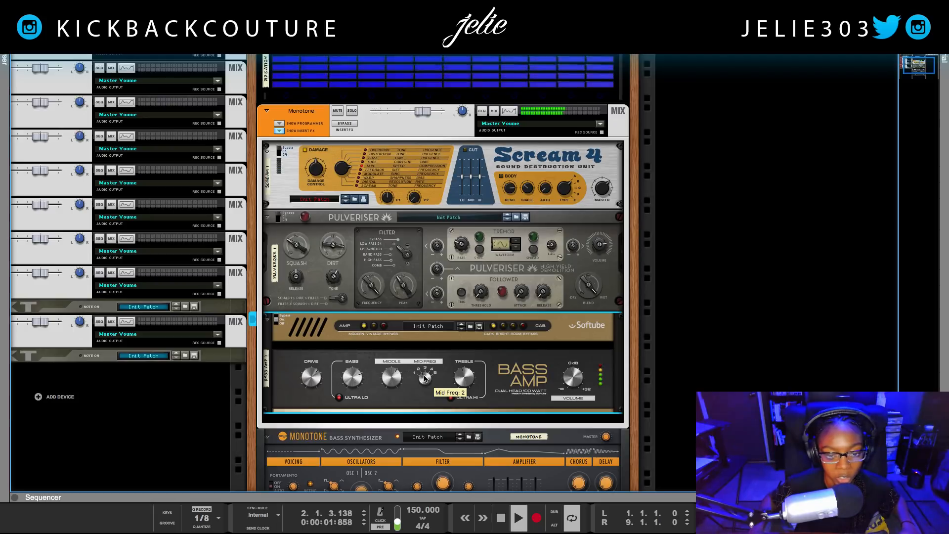
drag(393, 380, 397, 392)
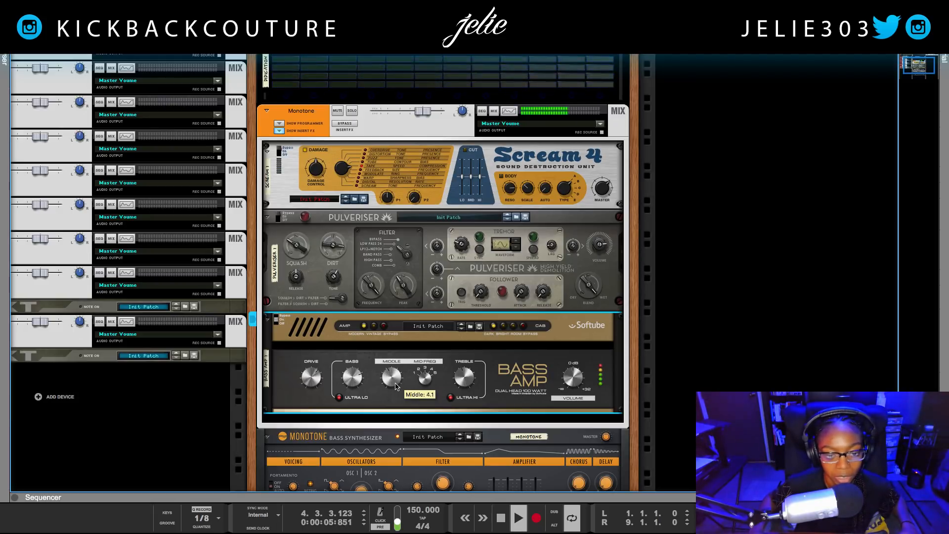
key(space)
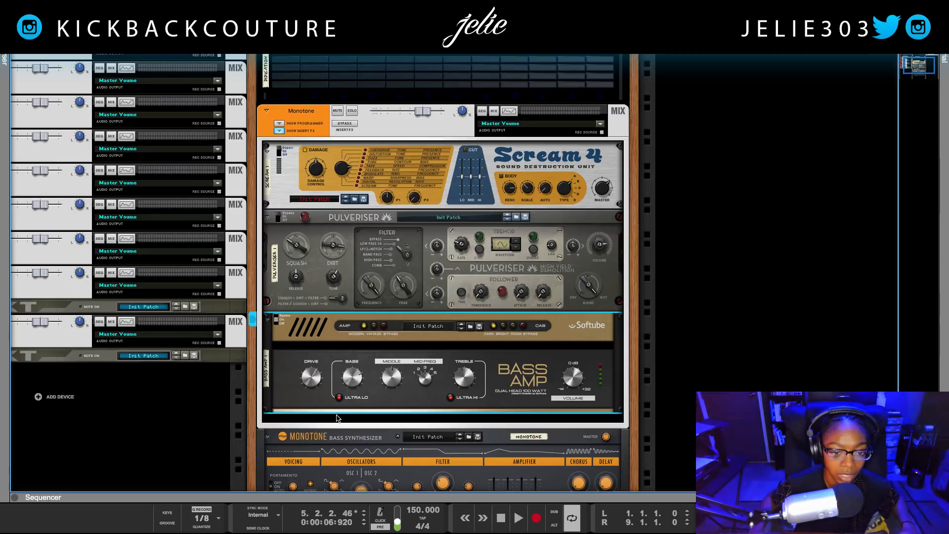
Add a Synchronous Effect Modulator after the Bass Amp in the insert effects.
right_click(337, 360)
mouse_move(381, 330)
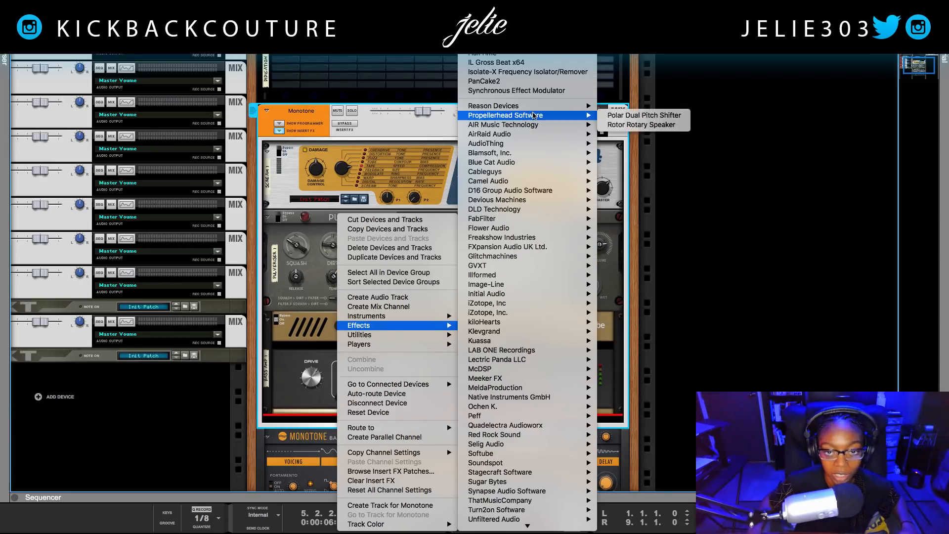
mouse_move(494, 106)
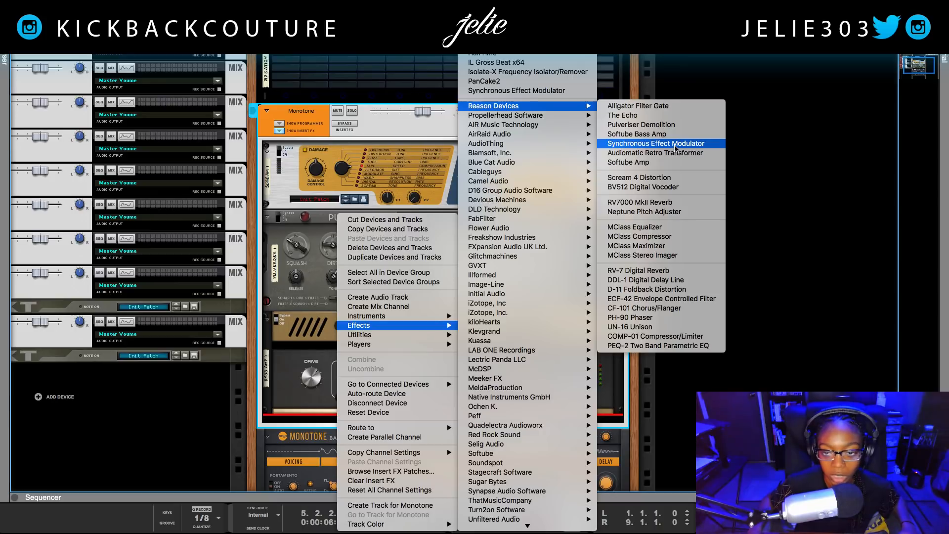
click(675, 146)
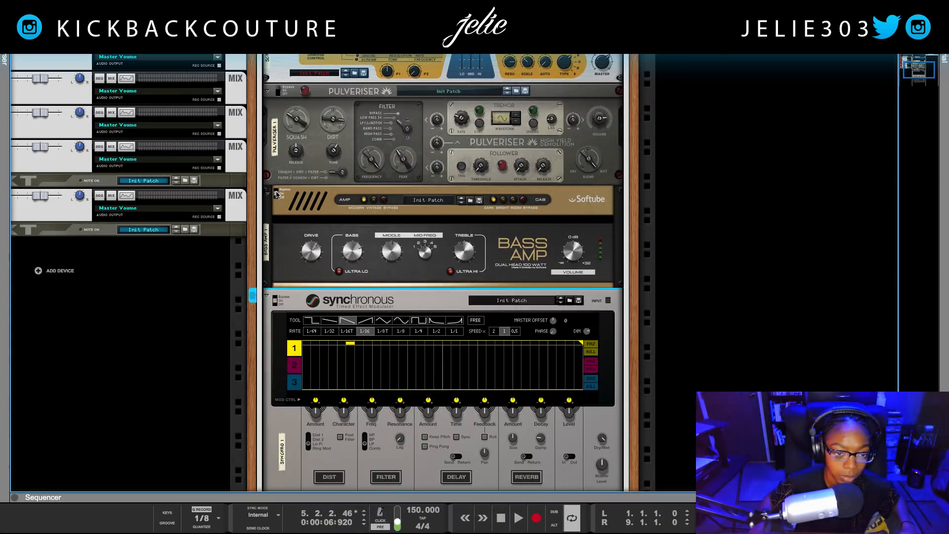
scroll(353, 286, down, 3)
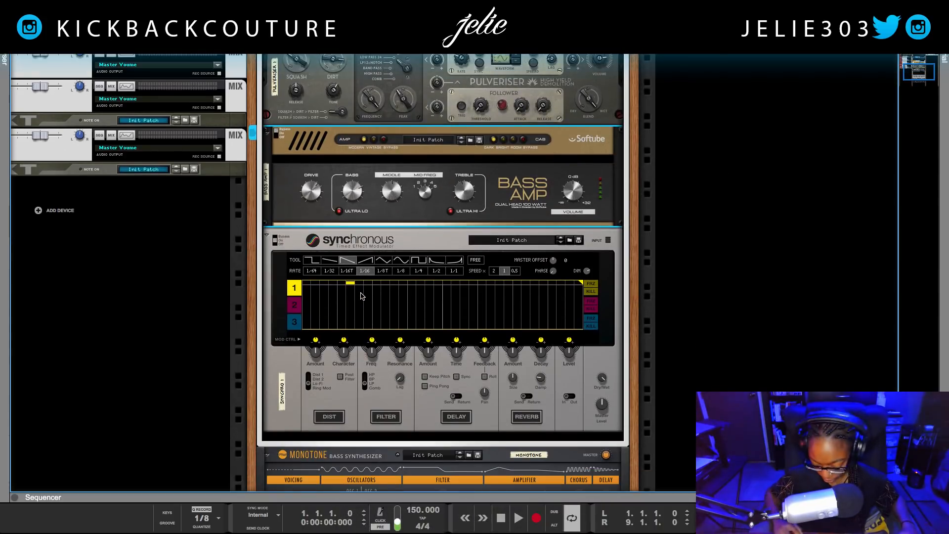
Enable the Synchronous distortion section during playback and raise curve 1's modulation of the distortion amount.
key(space)
scroll(320, 269, down, 1)
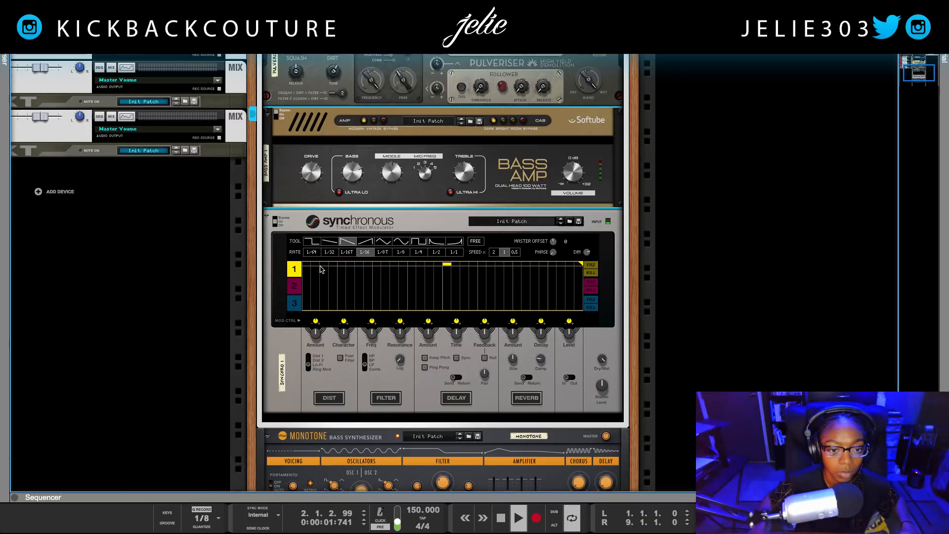
click(341, 393)
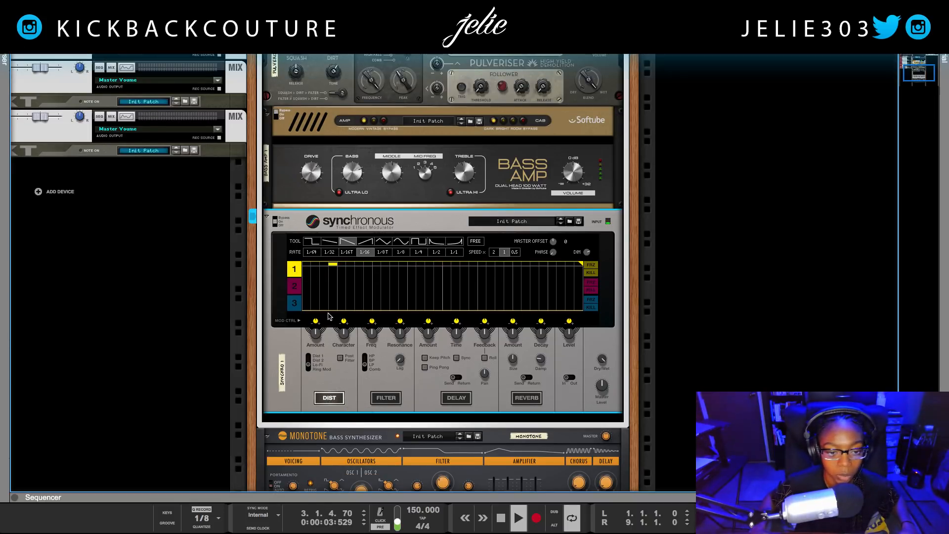
key(space)
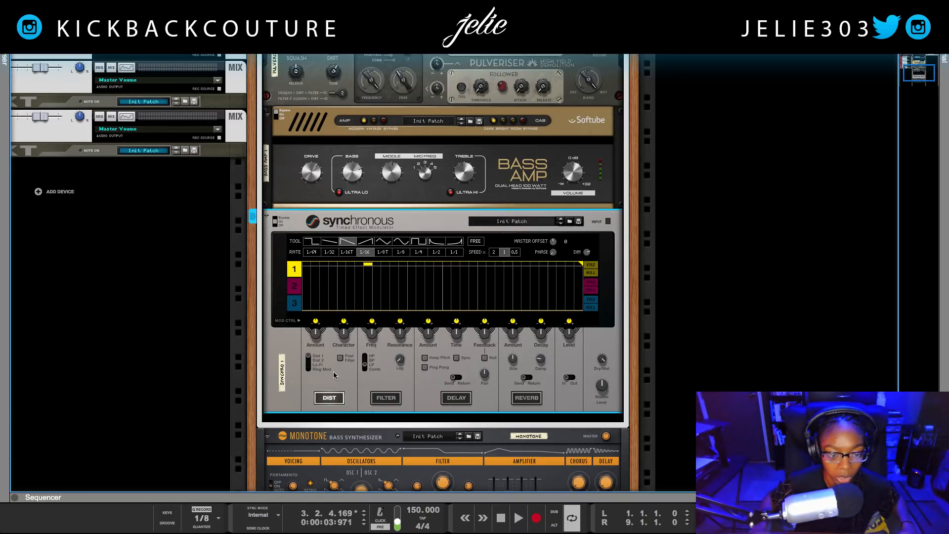
key(space)
drag(319, 335, 318, 322)
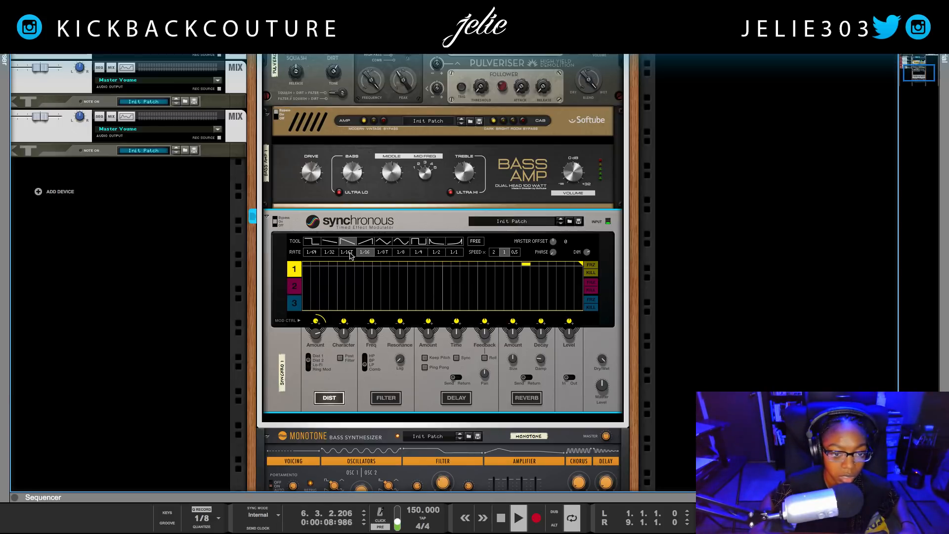
Paint a square wave at the 1/1 rate across the whole of Synchronous modulation curve 1.
click(415, 241)
mouse_move(431, 285)
mouse_down()
mouse_move(308, 245)
mouse_move(608, 197)
mouse_up()
click(382, 252)
click(401, 251)
mouse_move(388, 272)
mouse_down()
mouse_move(307, 248)
mouse_move(511, 267)
mouse_move(461, 264)
mouse_up()
click(455, 249)
mouse_move(367, 269)
mouse_down()
mouse_move(303, 246)
mouse_move(627, 215)
mouse_up()
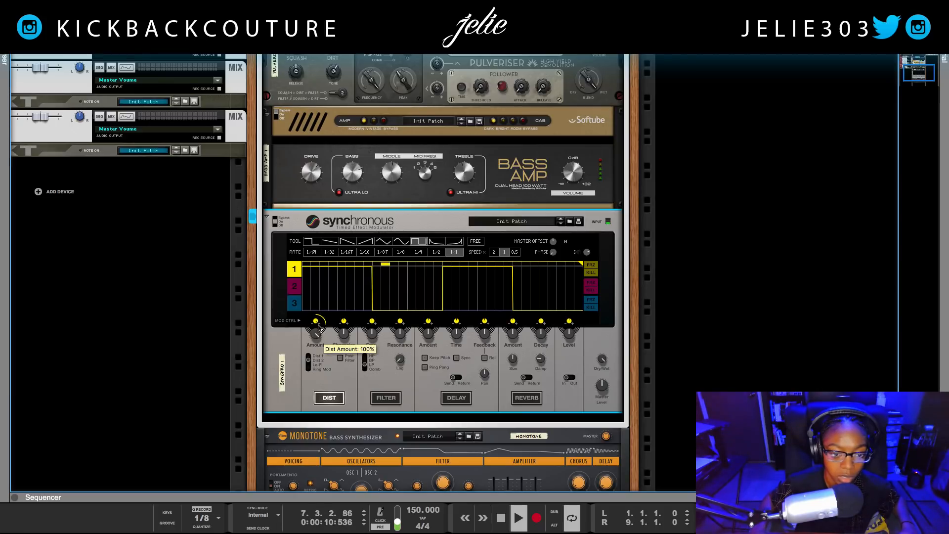
Try the Synchronous distortion types with modulation on Character, and stop playback.
click(309, 365)
drag(309, 371, 308, 360)
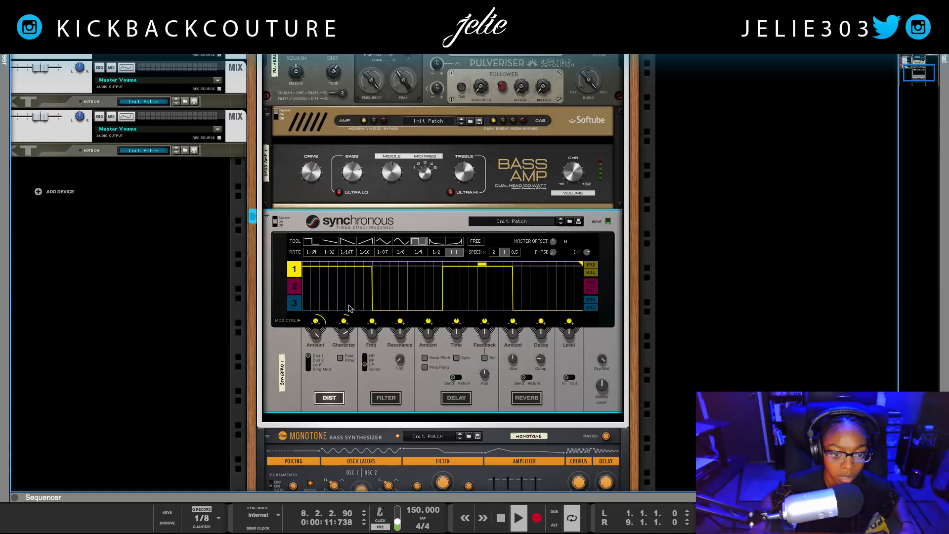
key(space)
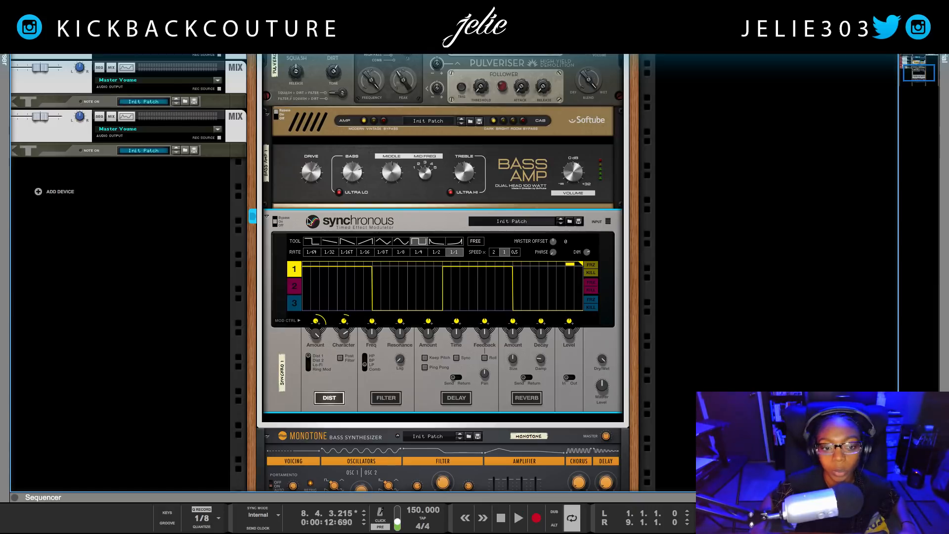
Delete the Synchronous Effect Modulator from the insert effects.
right_click(308, 218)
click(380, 254)
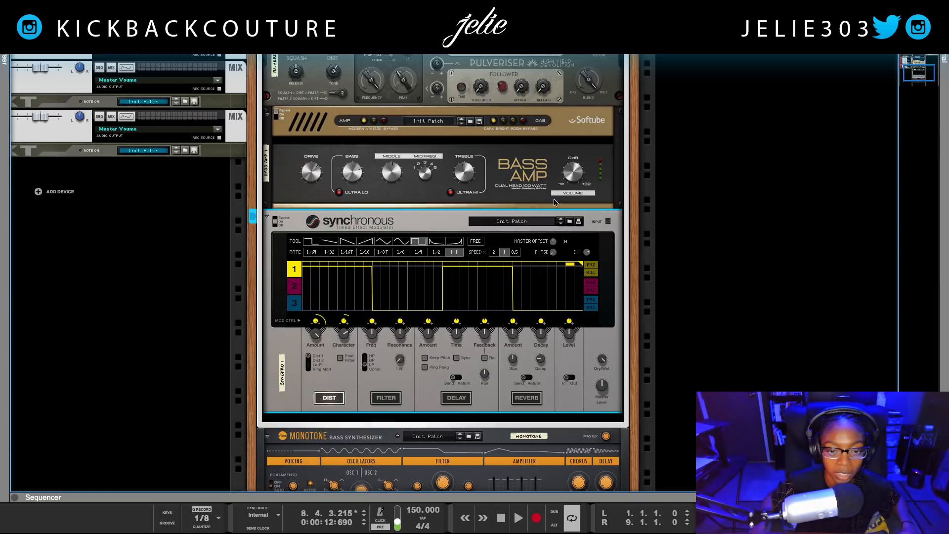
right_click(411, 230)
click(444, 259)
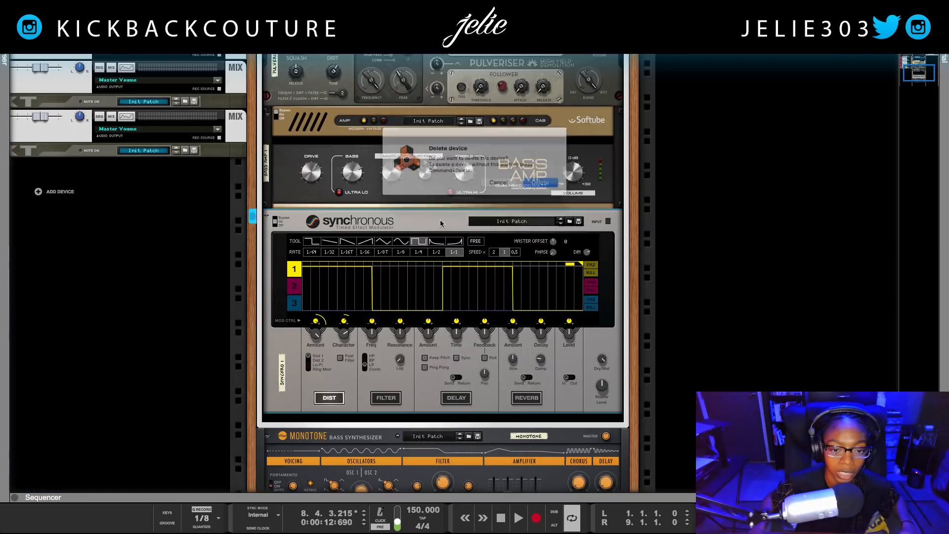
click(547, 185)
Add a D-11 Foldback Distortion after the Bass Amp in the insert effects.
right_click(430, 235)
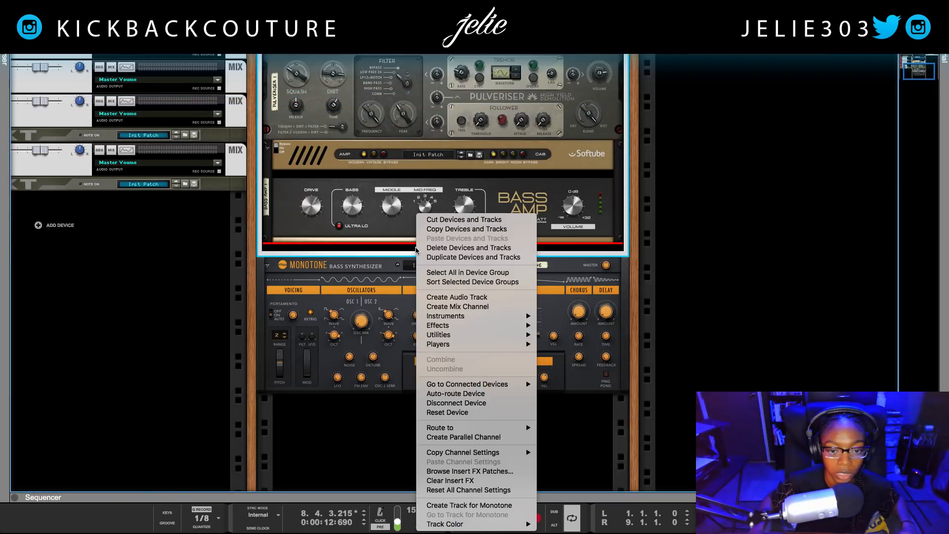
mouse_move(445, 325)
mouse_move(593, 106)
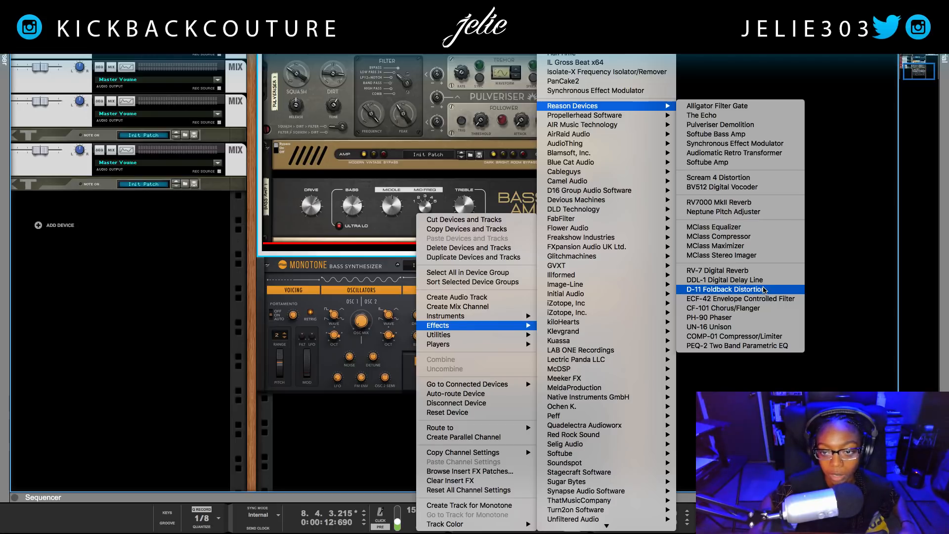
click(765, 289)
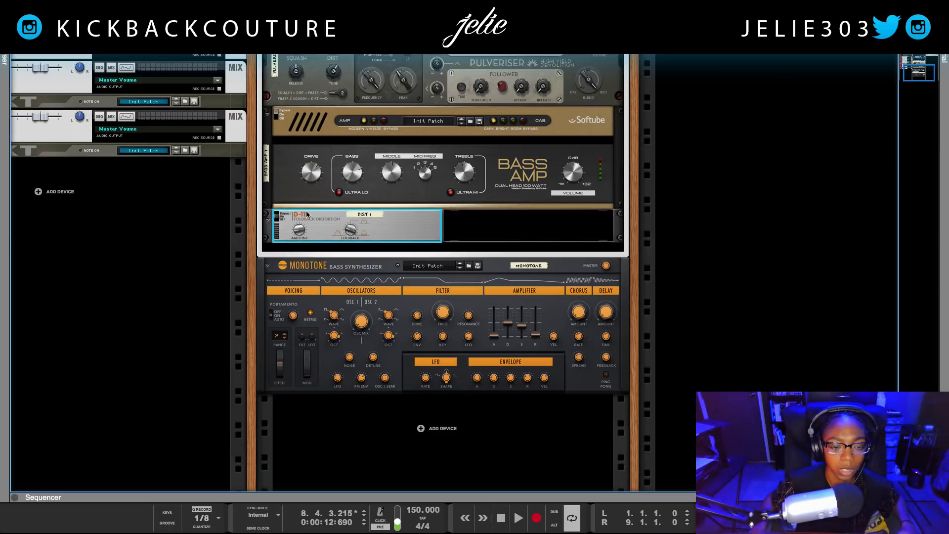
During playback, adjust the D-11's Foldback and set its Amount to 25.
key(space)
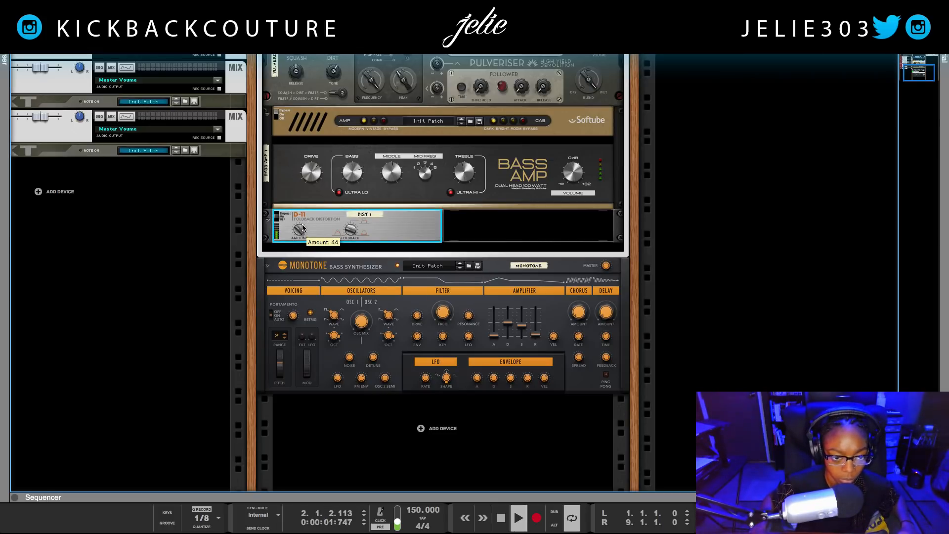
drag(352, 227, 307, 242)
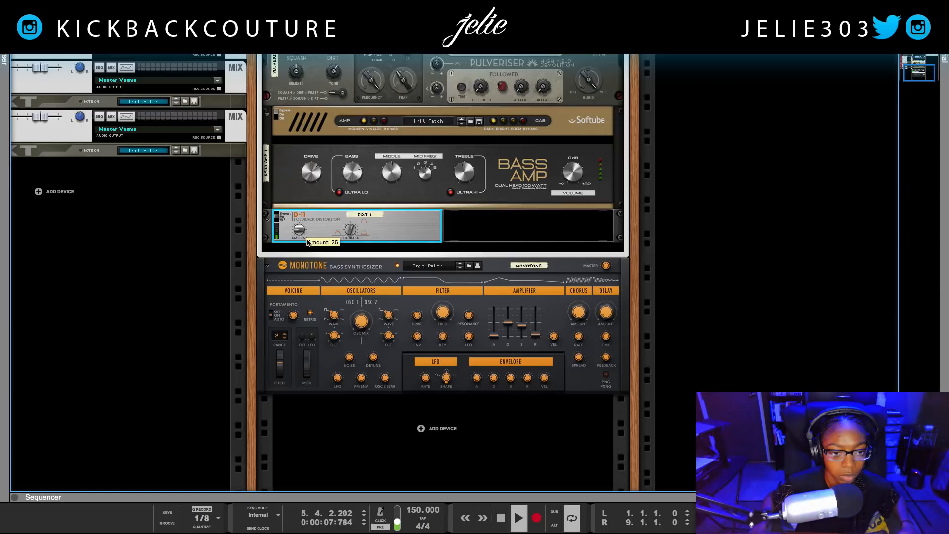
scroll(315, 237, up, 1)
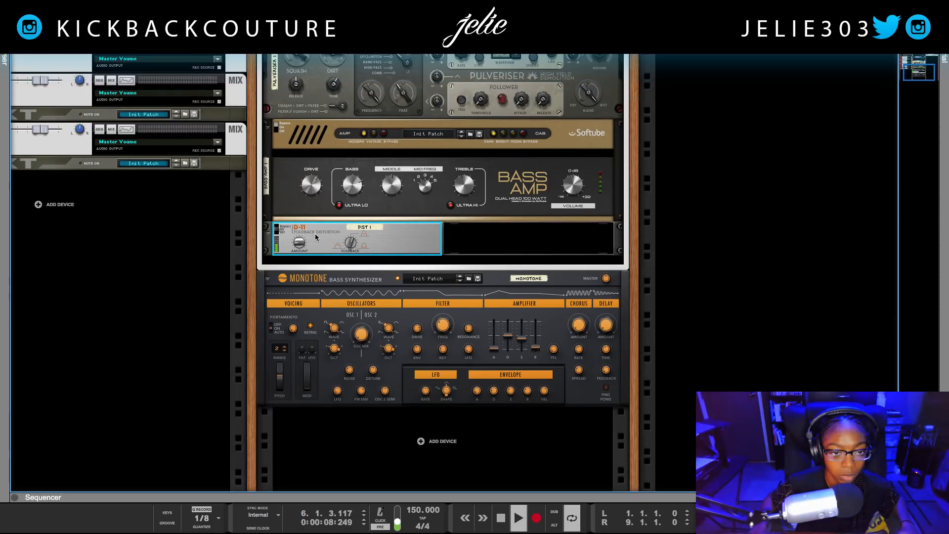
Add an Audiomatic Retro Transformer after the D-11 in the insert effects.
right_click(323, 261)
mouse_move(371, 326)
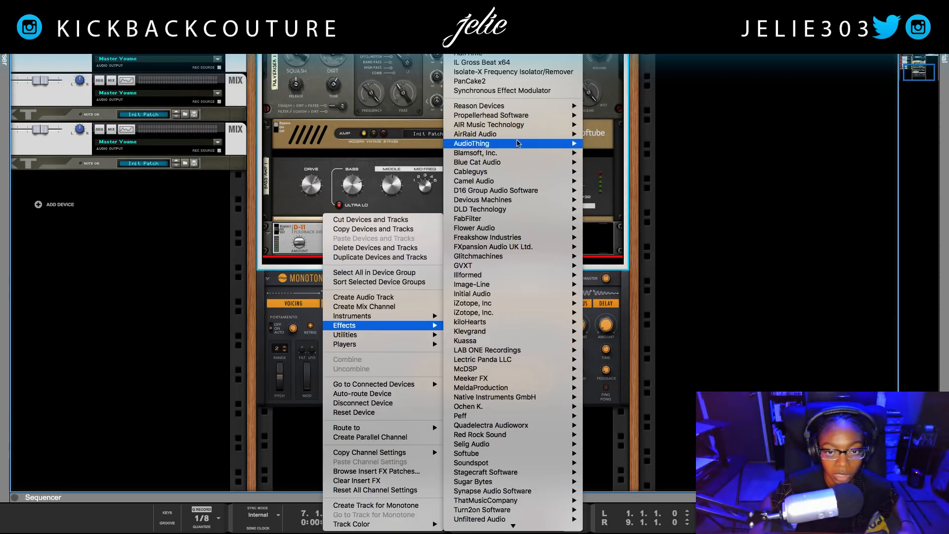
mouse_move(518, 107)
click(616, 154)
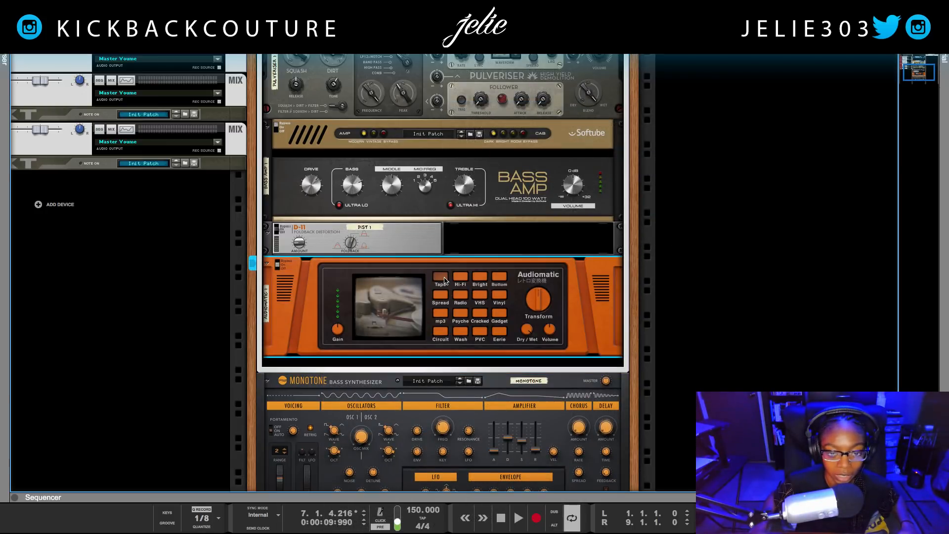
Bypass the D-11 during playback and audition the Audiomatic's Bottom, Bright, Hi-Fi and Tape presets.
key(space)
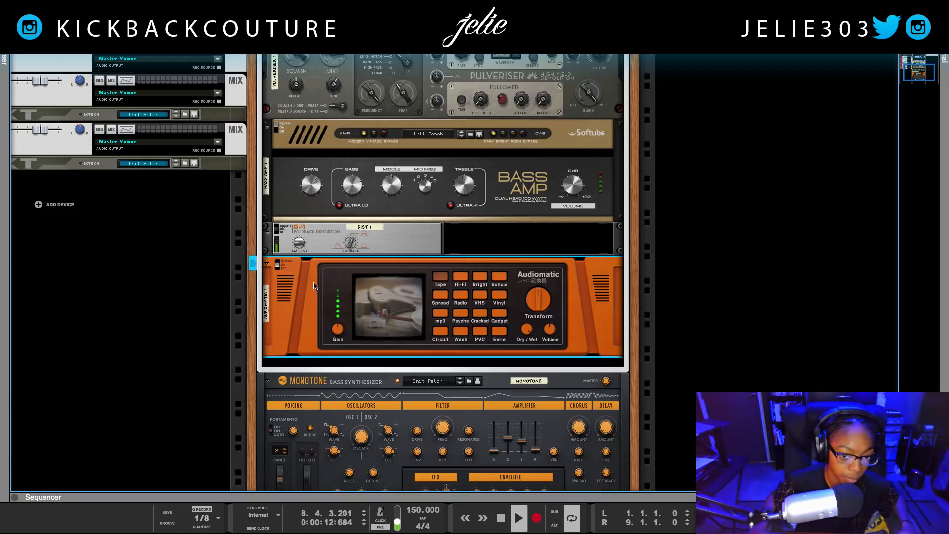
click(280, 241)
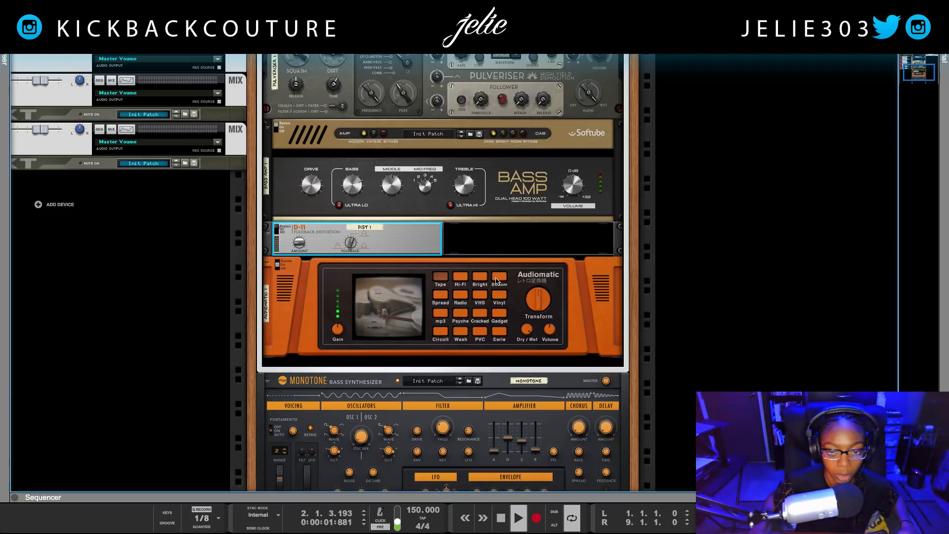
click(500, 277)
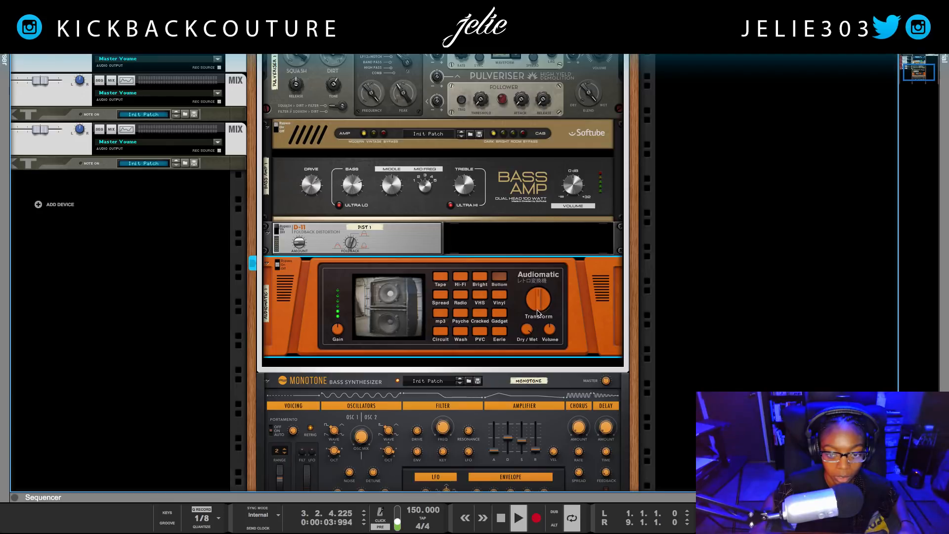
click(480, 277)
click(464, 278)
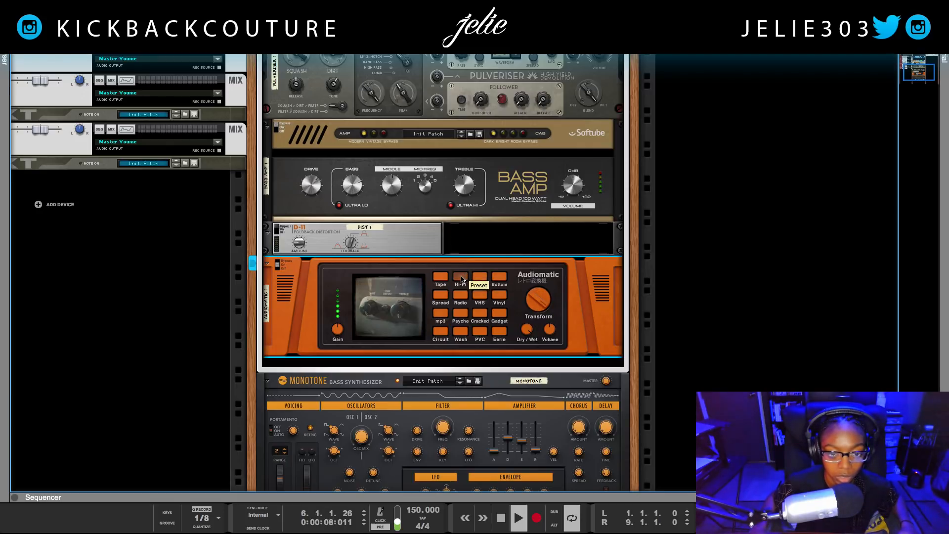
click(440, 277)
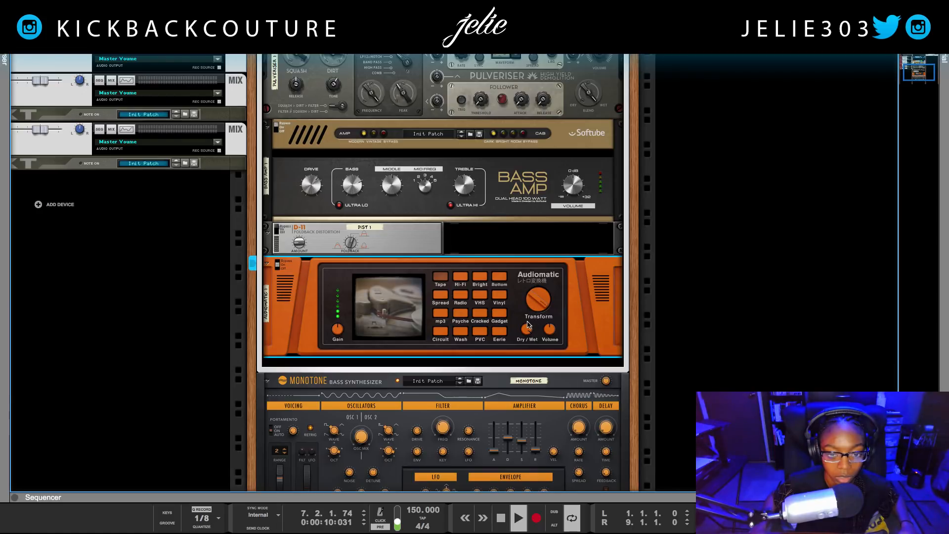
Adjust the Audiomatic's Transform, set Dry/Wet to 44%, and compare Vinyl and Hi-Fi, settling on the Tape preset.
click(499, 296)
mouse_move(538, 305)
mouse_down()
mouse_move(543, 333)
mouse_move(539, 300)
mouse_up()
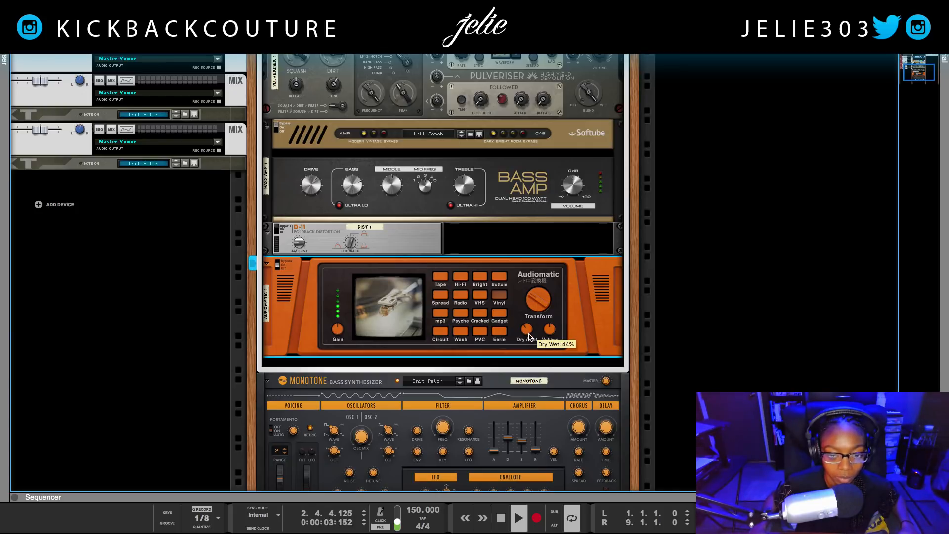
click(460, 277)
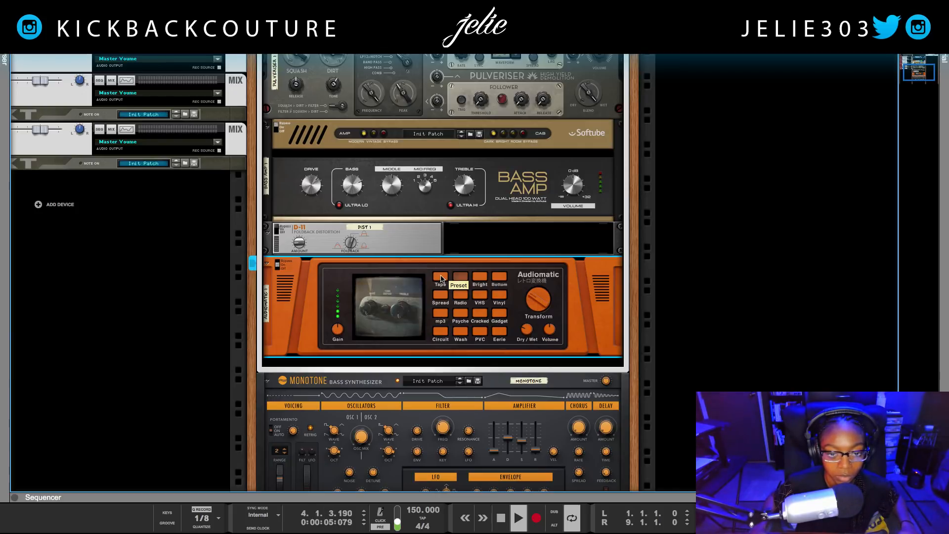
click(441, 278)
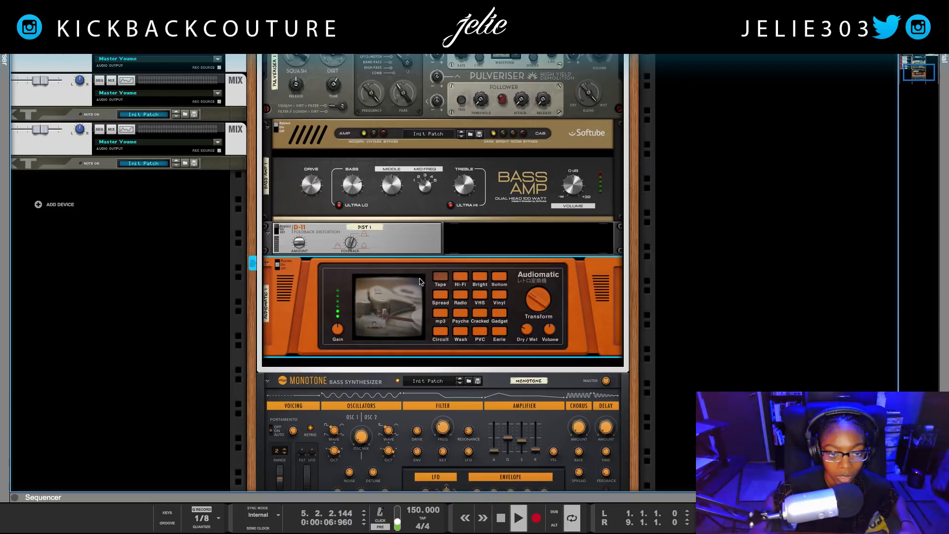
Switch the Scream 4 from bypass to on.
scroll(375, 293, up, 2)
scroll(375, 293, up, 10)
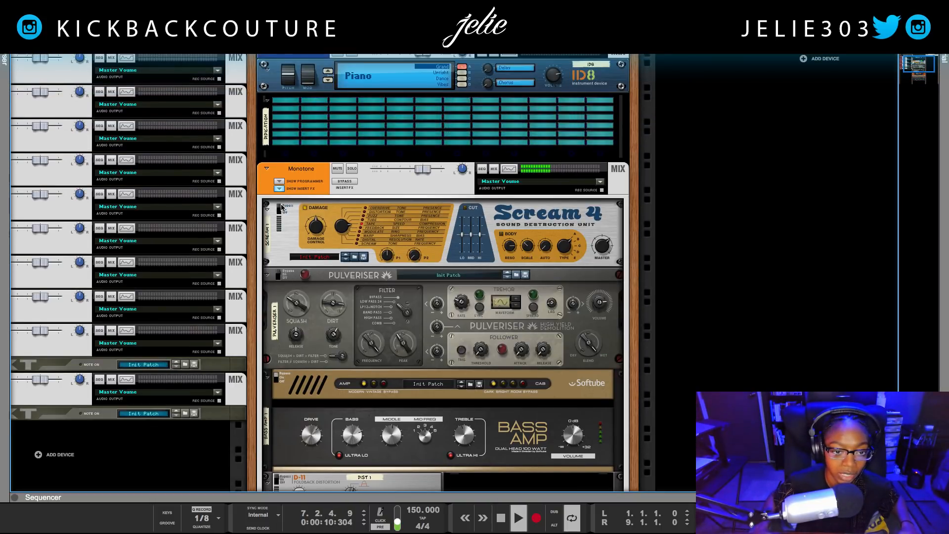
click(280, 208)
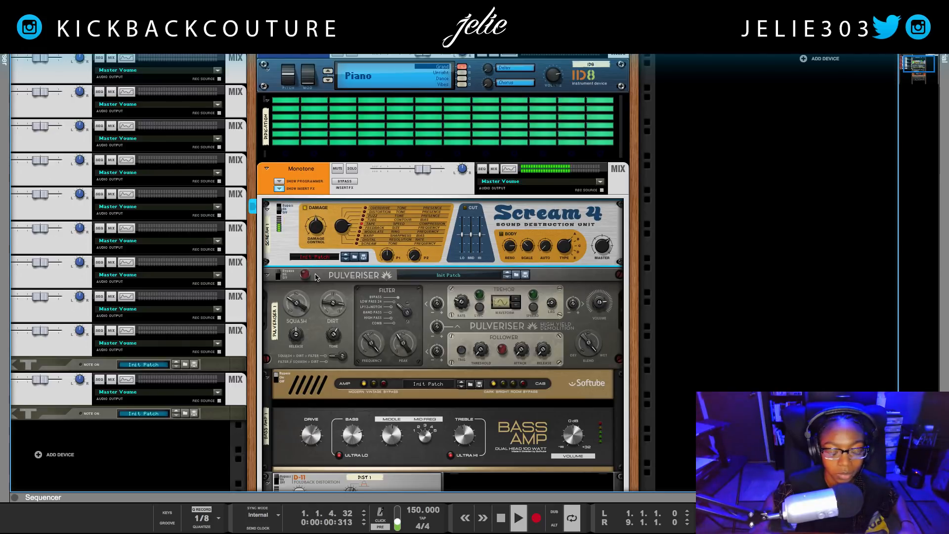
Fold the Pulveriser, Bass Amp, D-11 and Audiomatic, and hide the Monotone's insert effects section.
scroll(347, 272, down, 3)
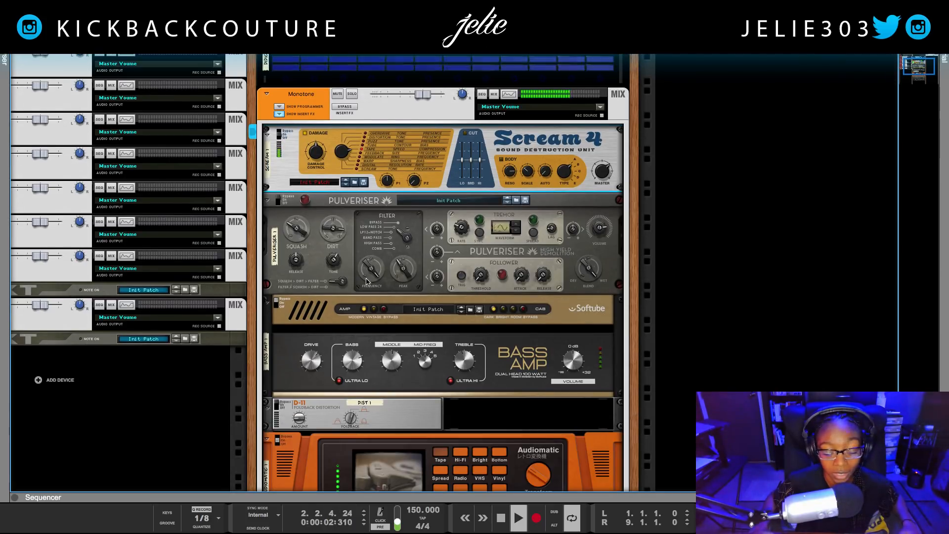
click(266, 208)
click(267, 200)
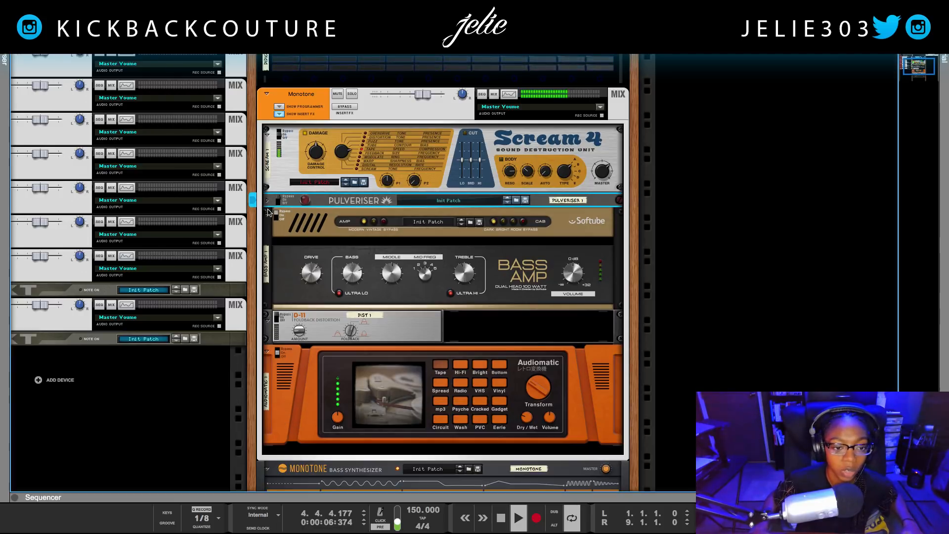
click(268, 215)
click(268, 230)
click(265, 245)
click(266, 246)
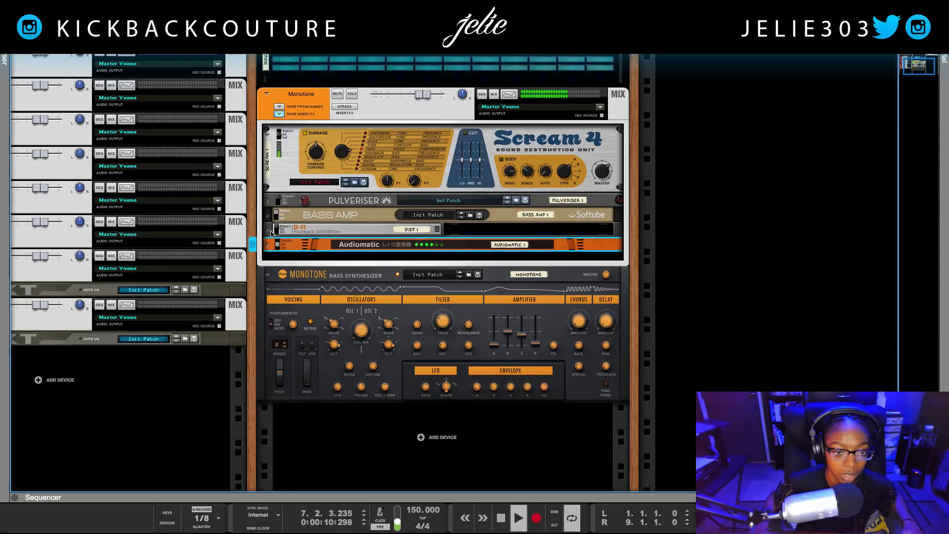
click(279, 113)
Adjust the Monotone's oscillator controls during playback, comparing the bass with its insert effects bypassed and active.
click(362, 335)
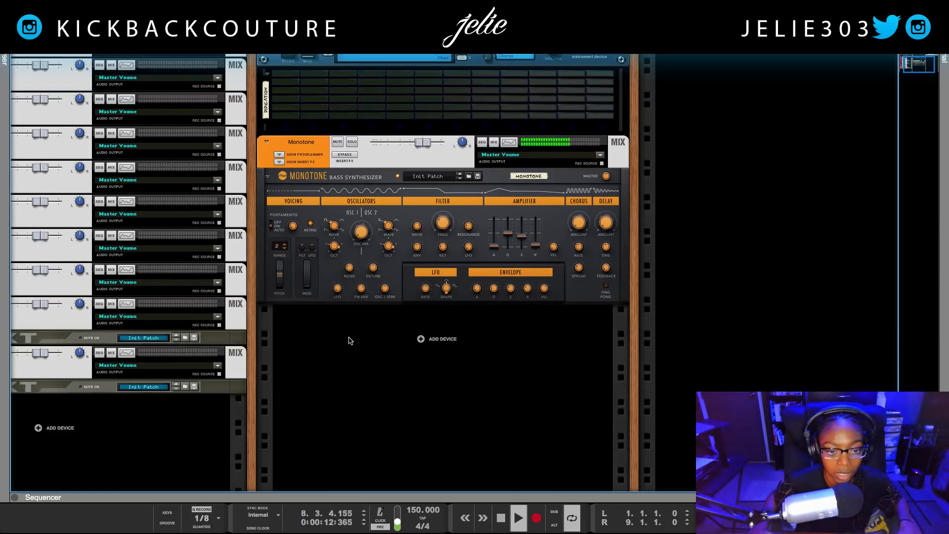
scroll(360, 309, up, 1)
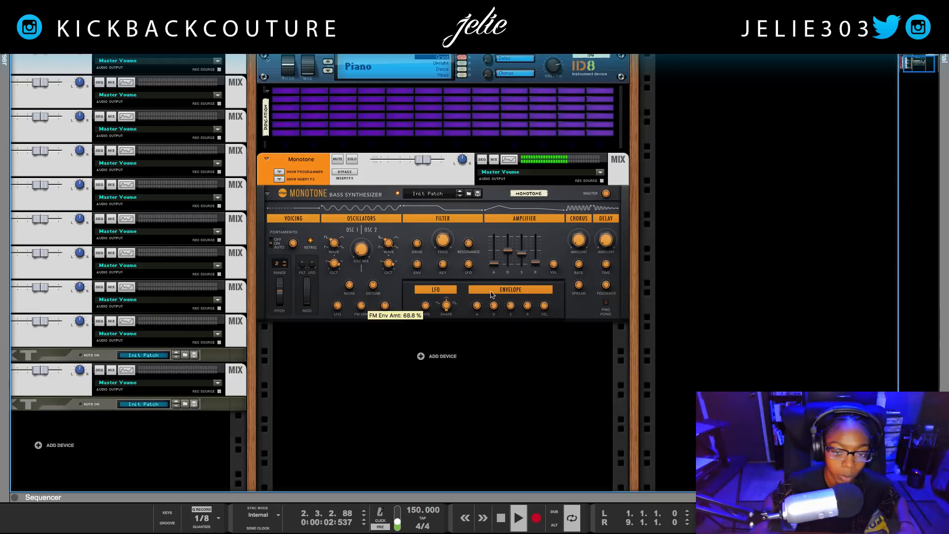
scroll(389, 276, up, 1)
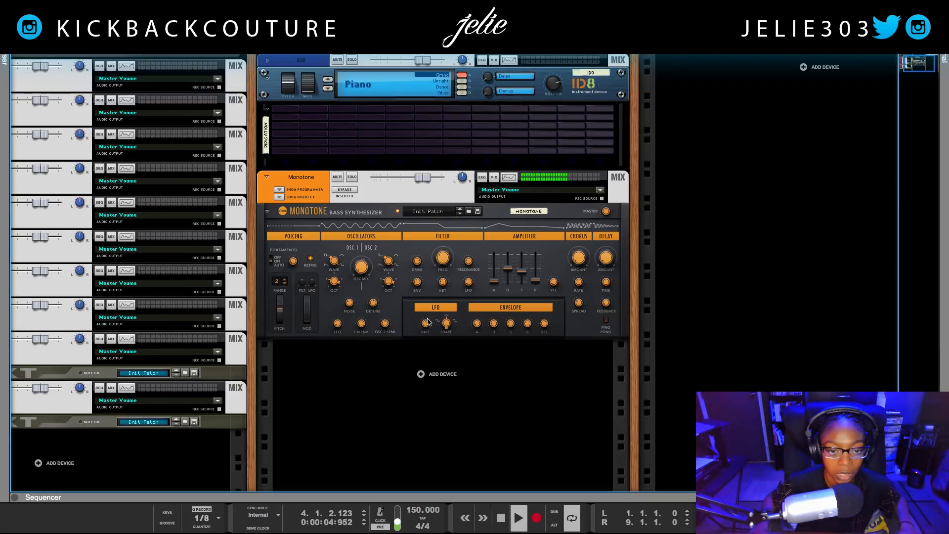
click(389, 273)
click(389, 264)
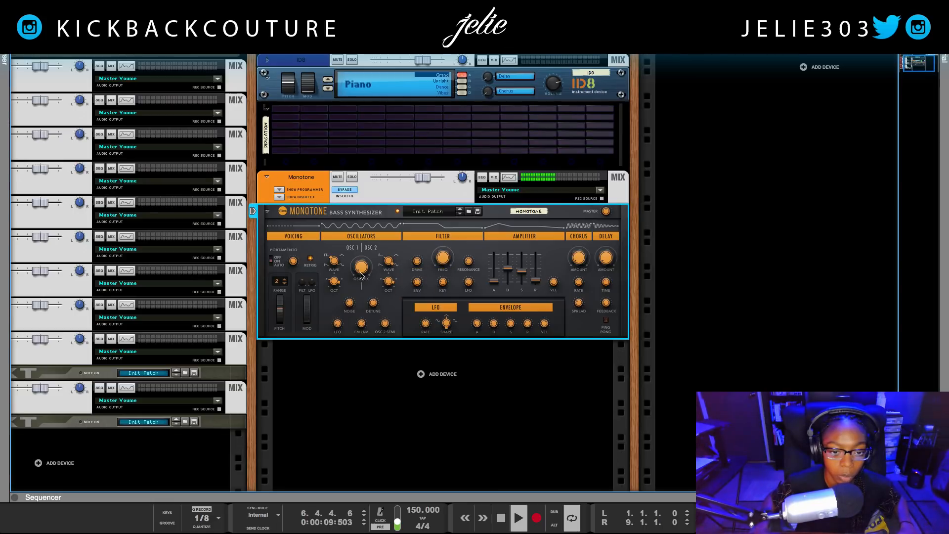
click(349, 191)
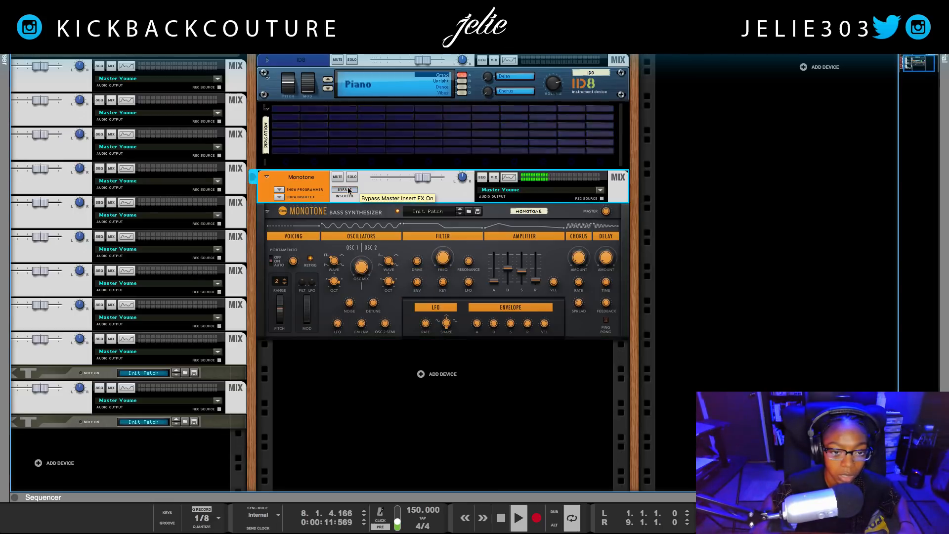
click(366, 270)
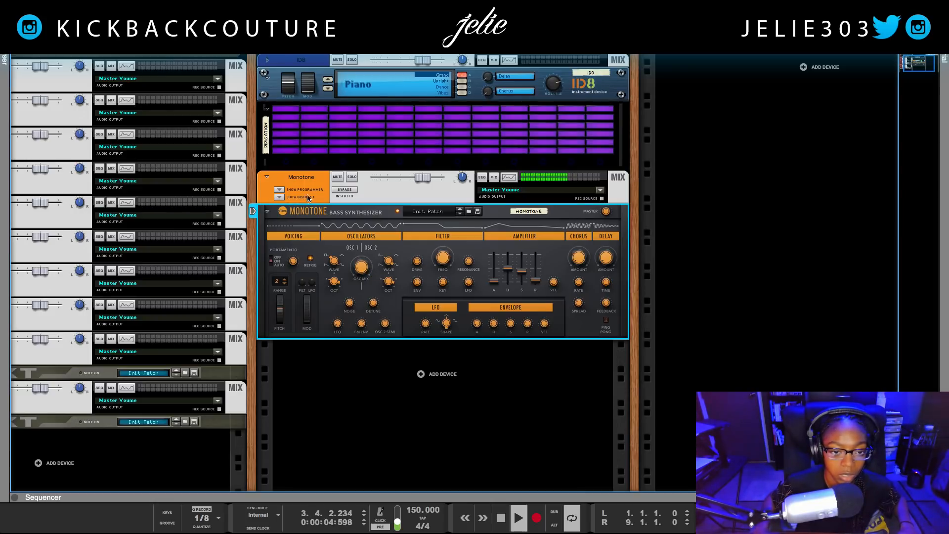
Show the Monotone's insert effects again and bypass the Audiomatic.
click(279, 197)
click(278, 326)
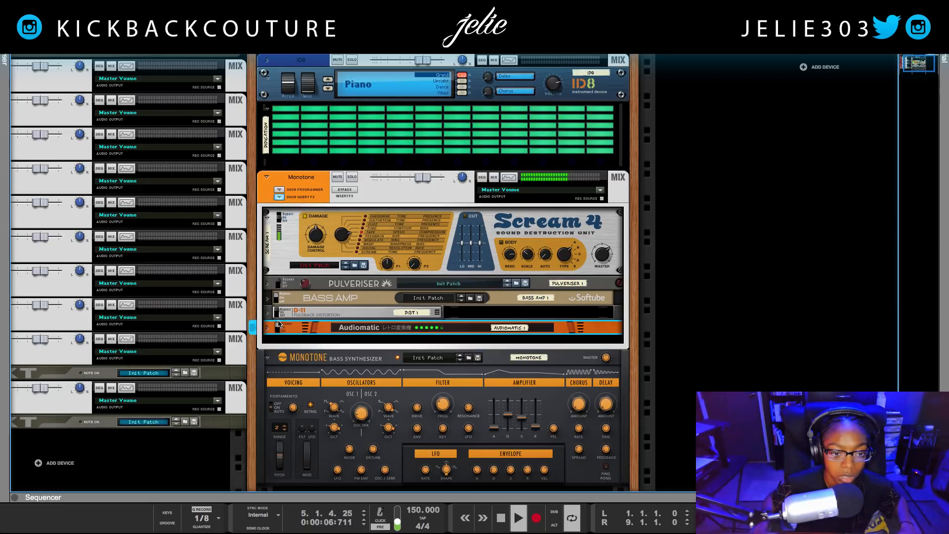
Set the Monotone's filter envelope decay to 7.1 ms.
scroll(306, 309, down, 1)
scroll(307, 309, down, 4)
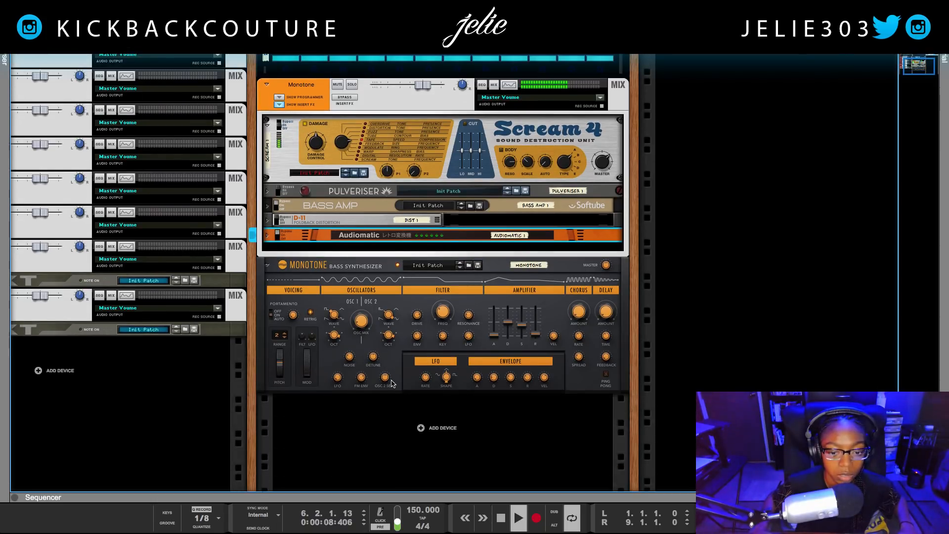
click(494, 378)
drag(495, 381, 494, 381)
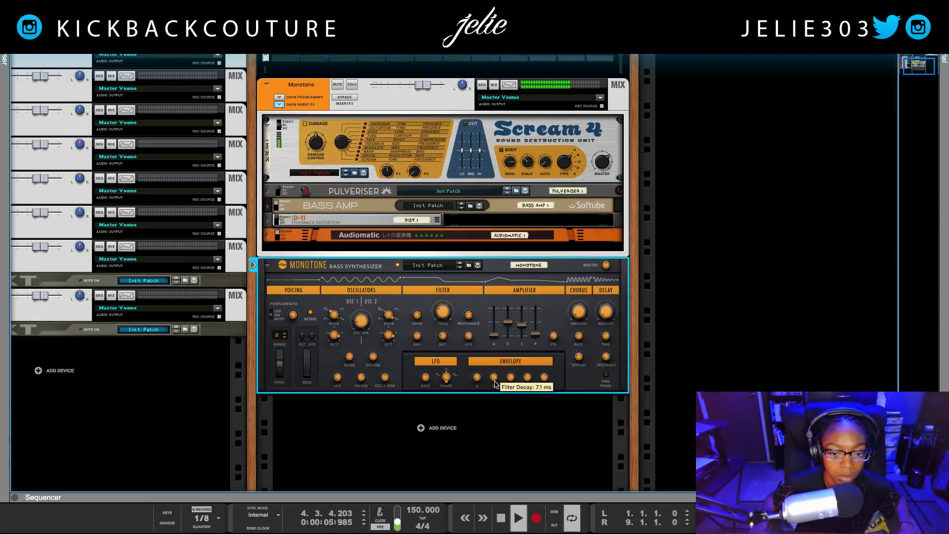
Unmute the accent hi-hat, snare and kick pads in the Umpf Retro Beats drum machine and fold the device.
scroll(454, 374, up, 1)
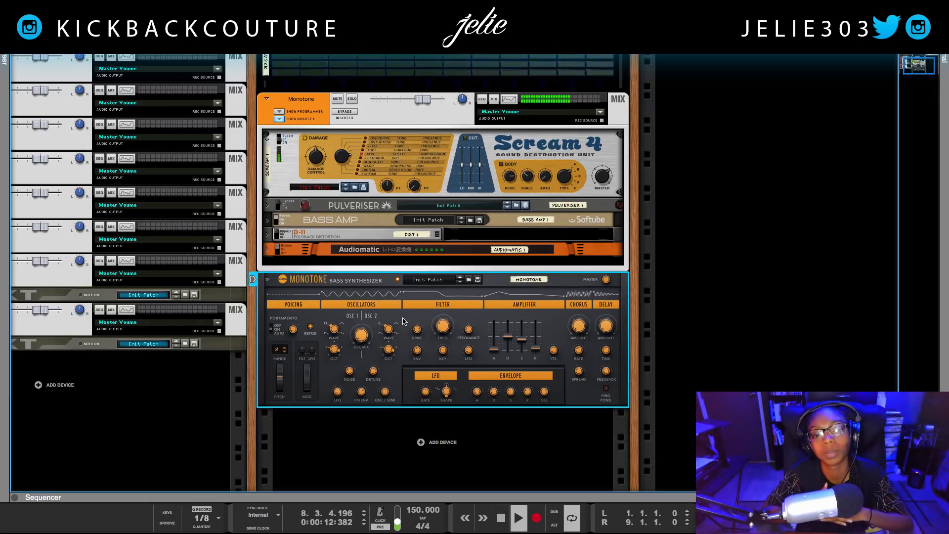
click(316, 435)
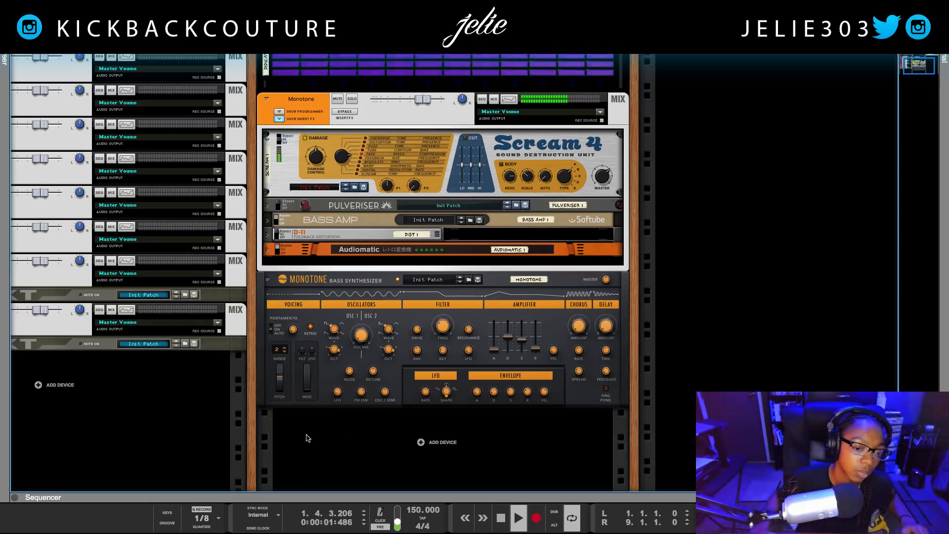
scroll(131, 418, left, 3)
scroll(128, 387, up, 5)
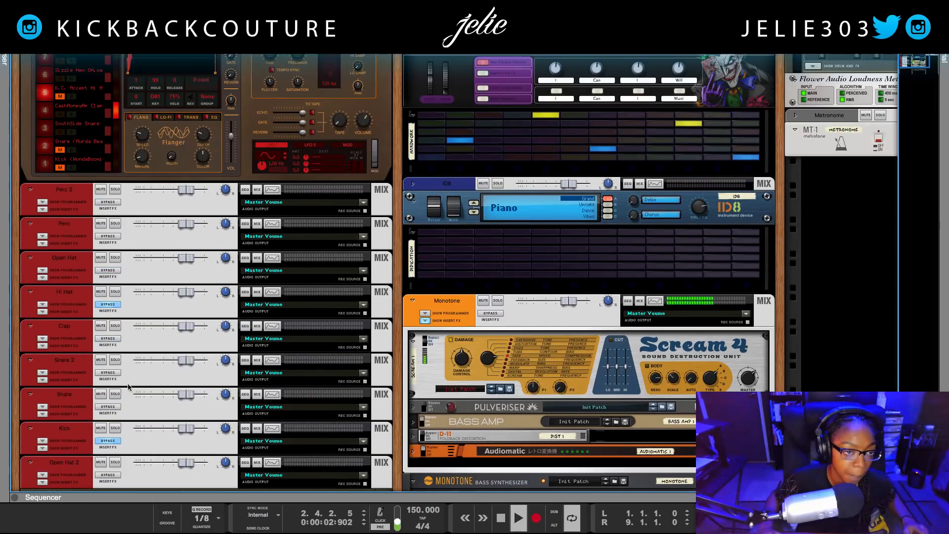
click(44, 98)
scroll(271, 339, down, 3)
scroll(271, 339, down, 3)
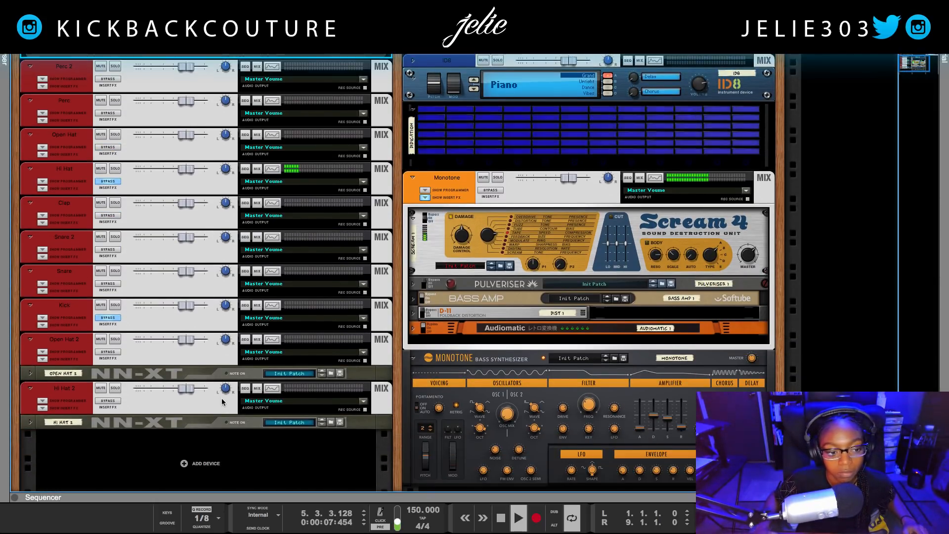
scroll(84, 335, up, 4)
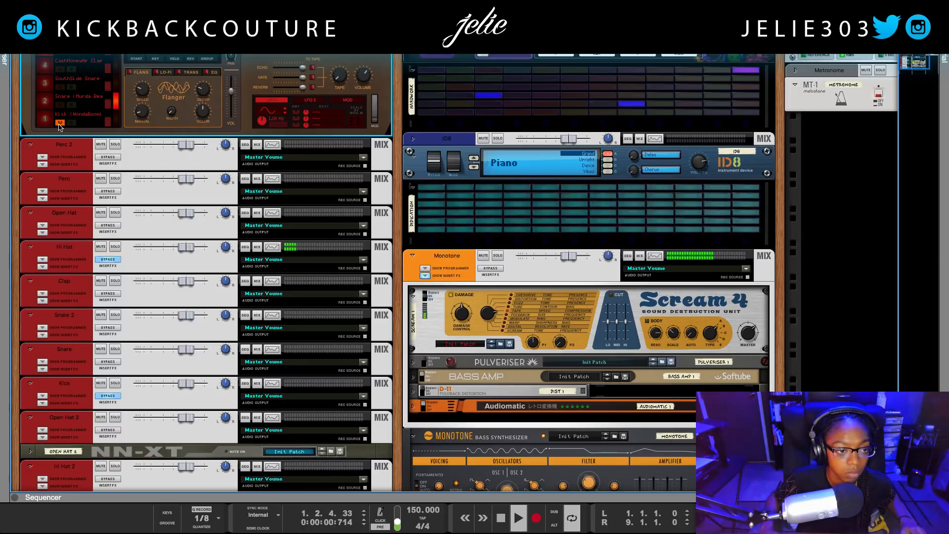
scroll(113, 283, up, 15)
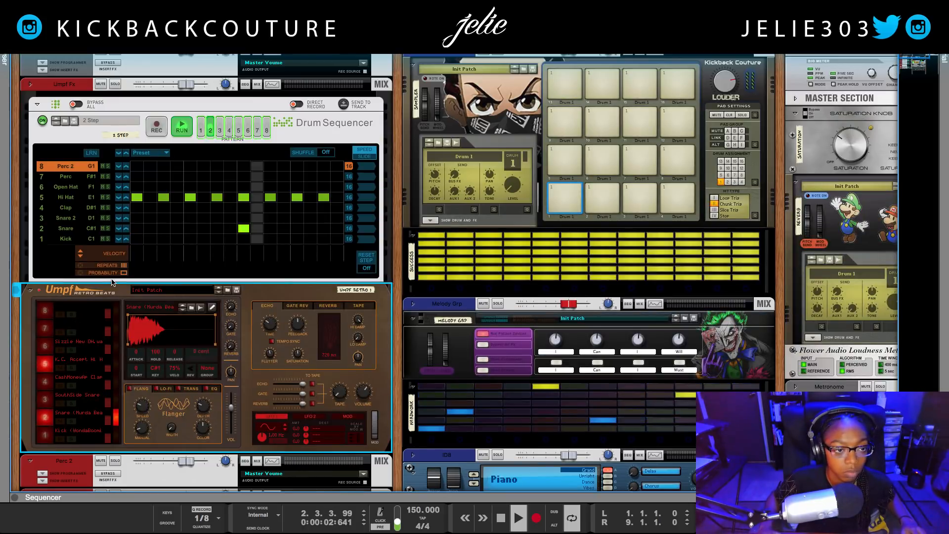
click(30, 291)
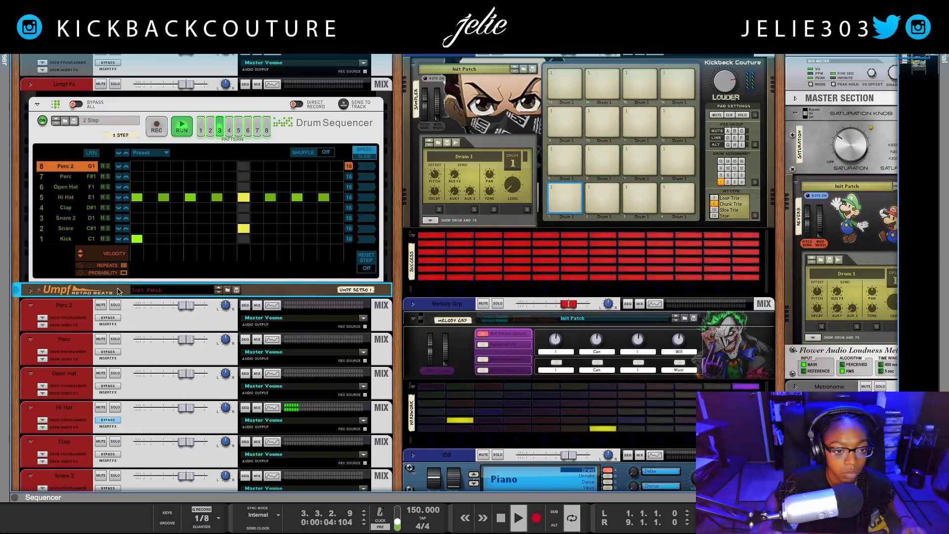
Set the Scream 4's master level to 73 and hide the Monotone's insert effects.
scroll(118, 292, down, 18)
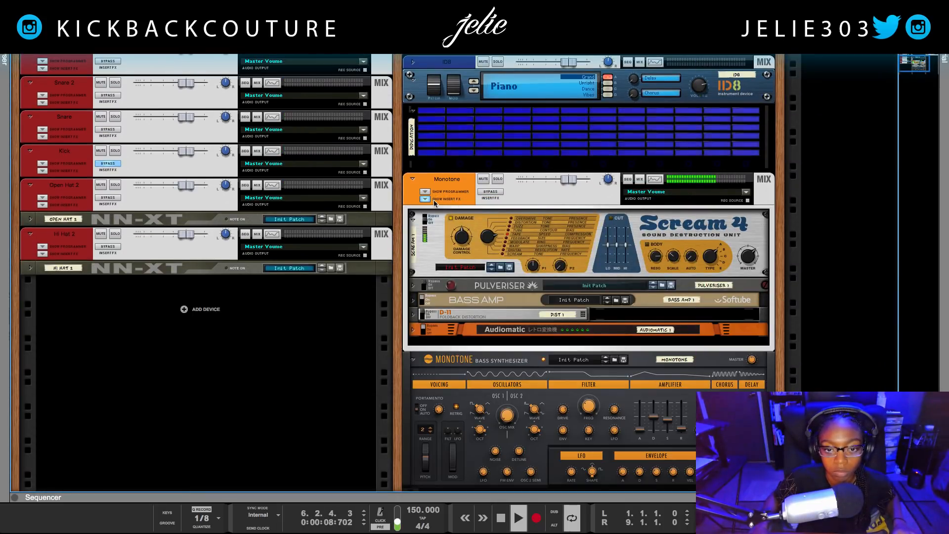
click(745, 268)
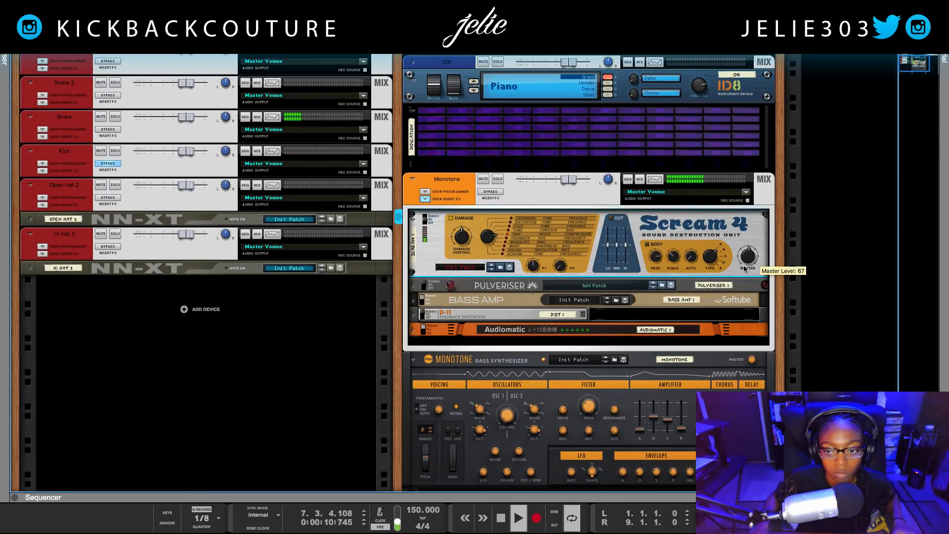
drag(746, 269, 559, 247)
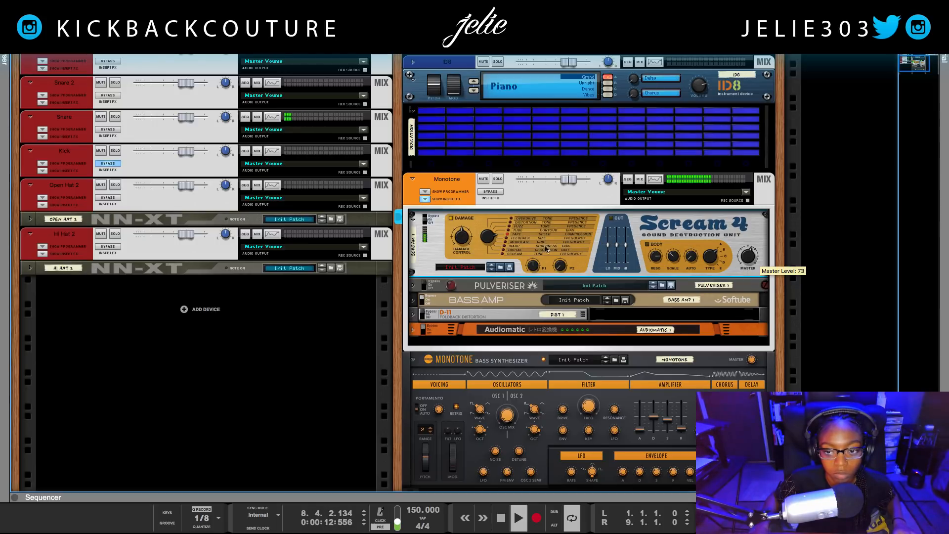
click(427, 199)
Add a kick hit at step 5 of the Drum Sequencer's pattern 3 during playback.
scroll(244, 307, up, 4)
scroll(244, 307, up, 5)
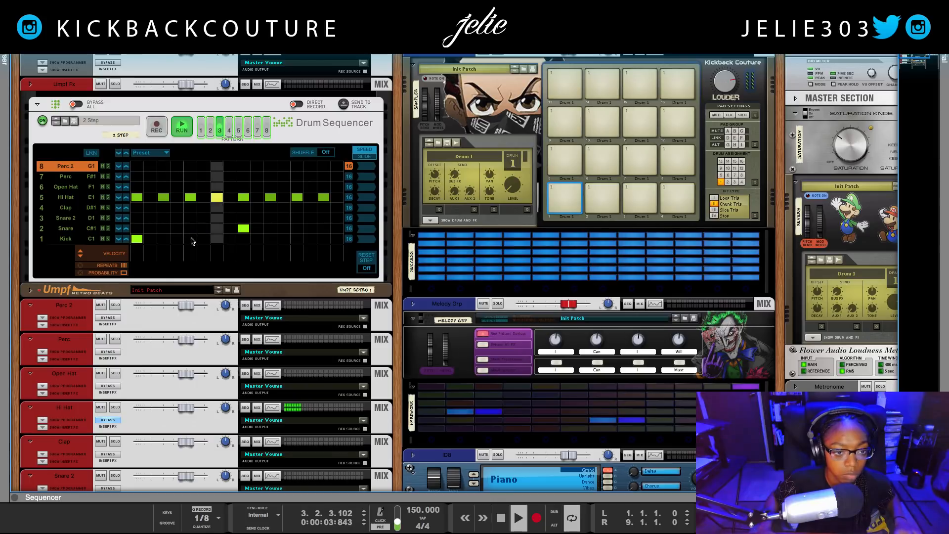
click(192, 240)
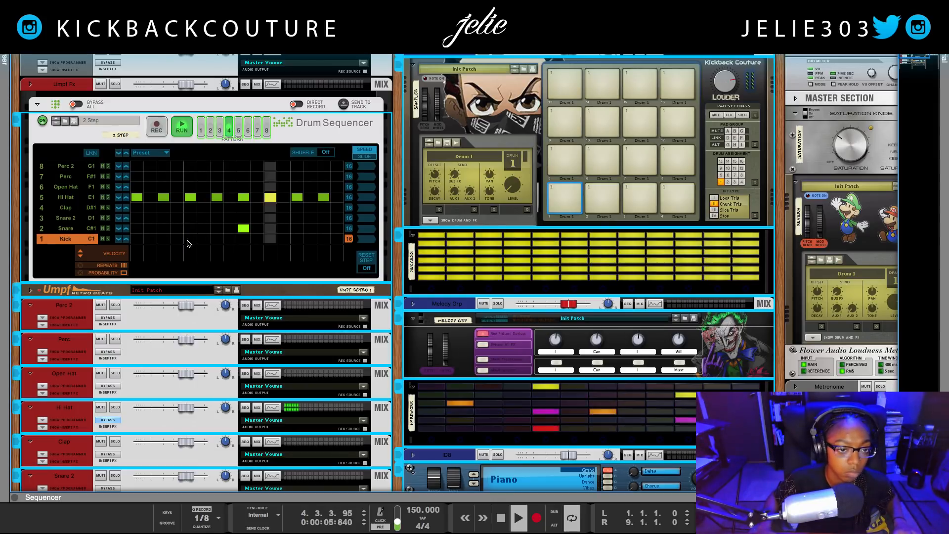